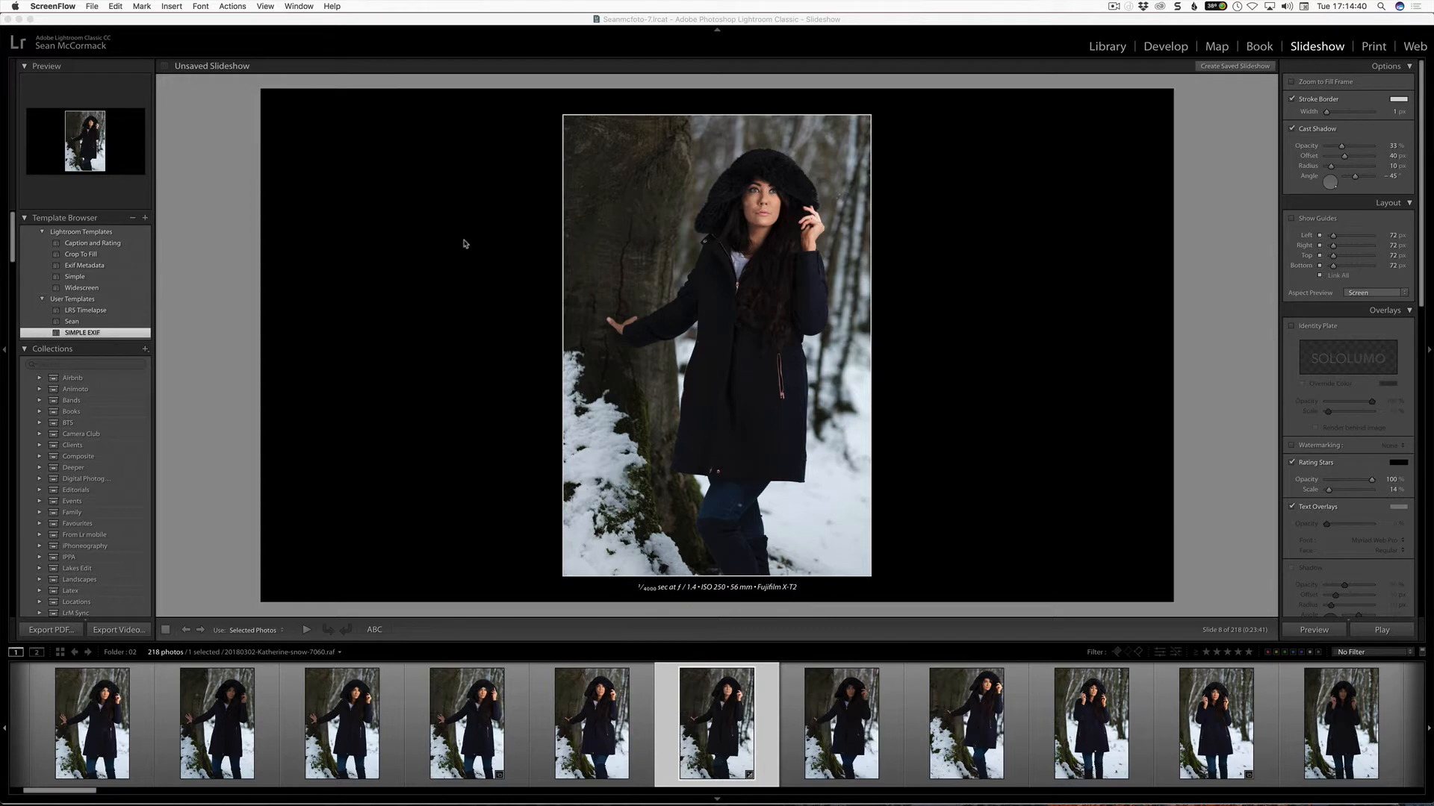
Apply the Simple slideshow template and turn off the identity plate overlay
{"action": "left_click", "coordinate": [74, 278]}
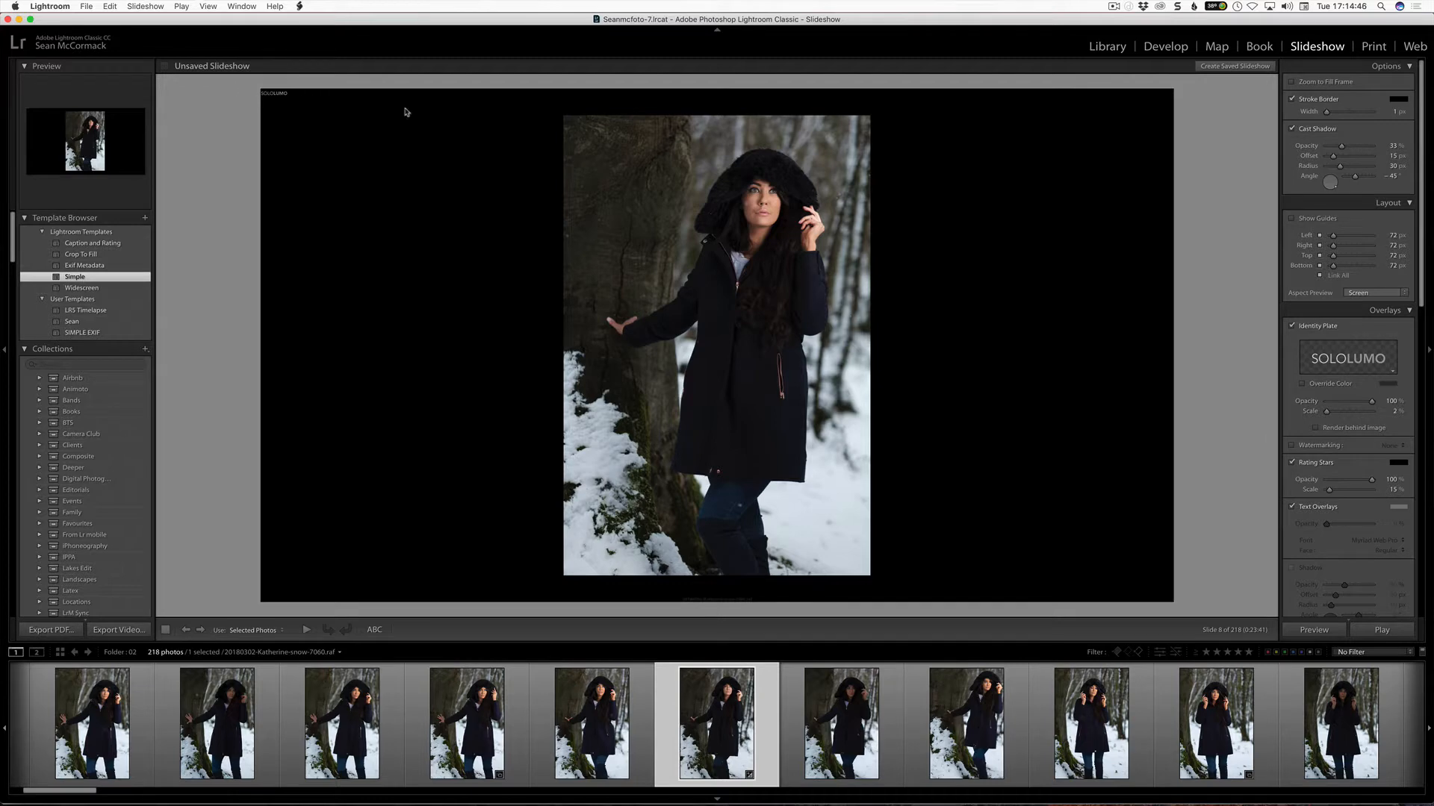
{"action": "left_click", "coordinate": [1292, 326]}
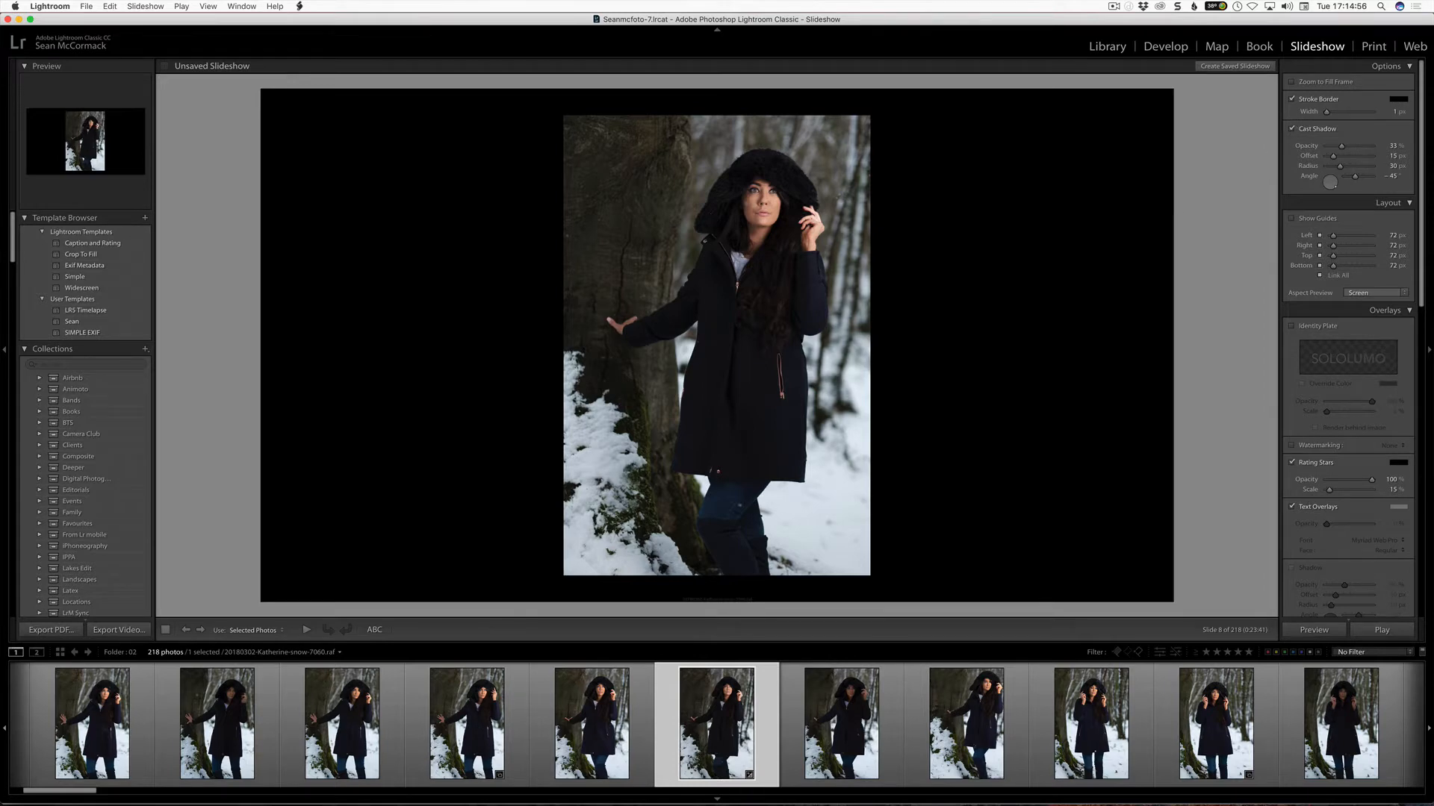
Change the stroke border color to white, compare the slide with and without it, and keep the border at its thinnest width
{"action": "left_click", "coordinate": [1398, 99]}
{"action": "left_click", "coordinate": [1288, 98]}
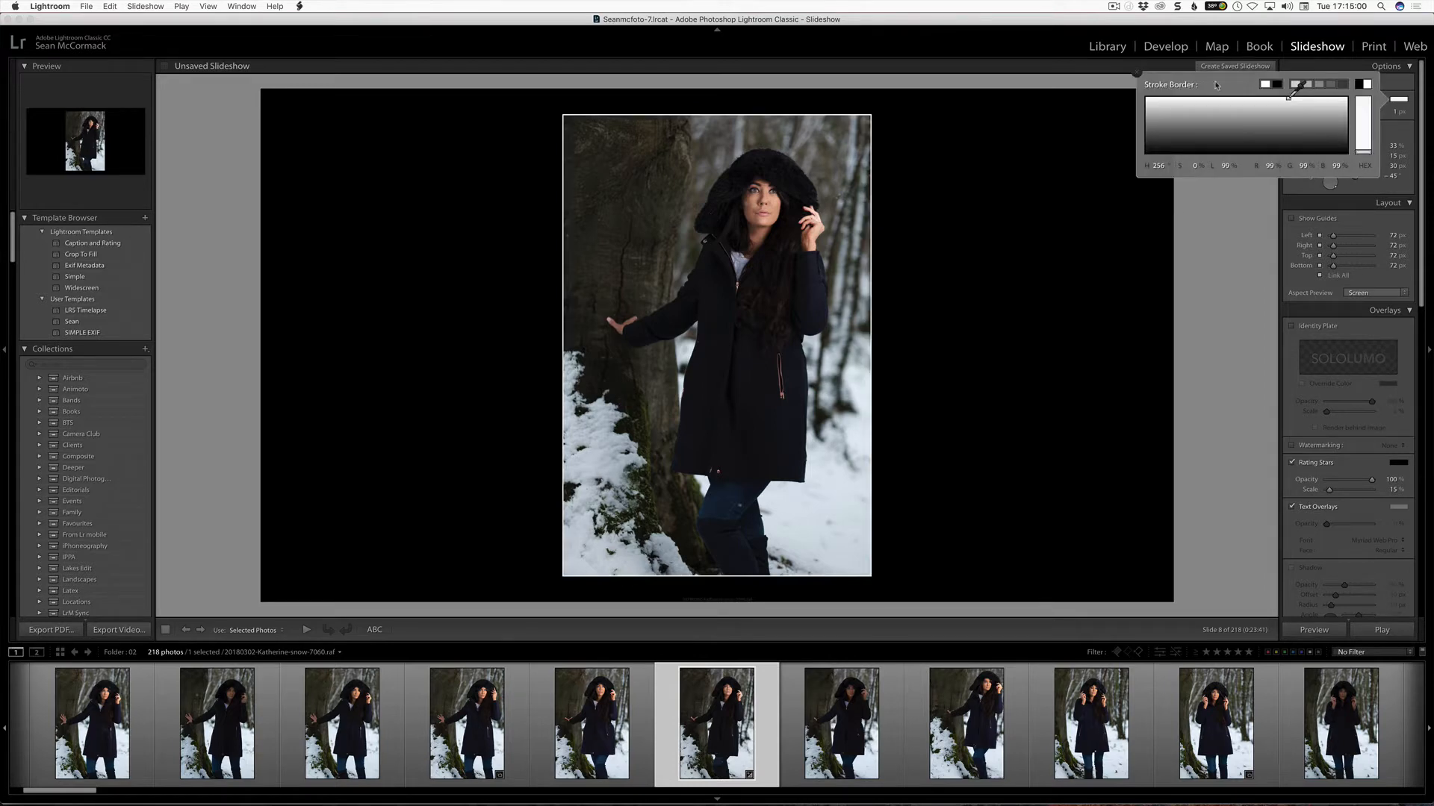
{"action": "left_click", "coordinate": [1137, 74]}
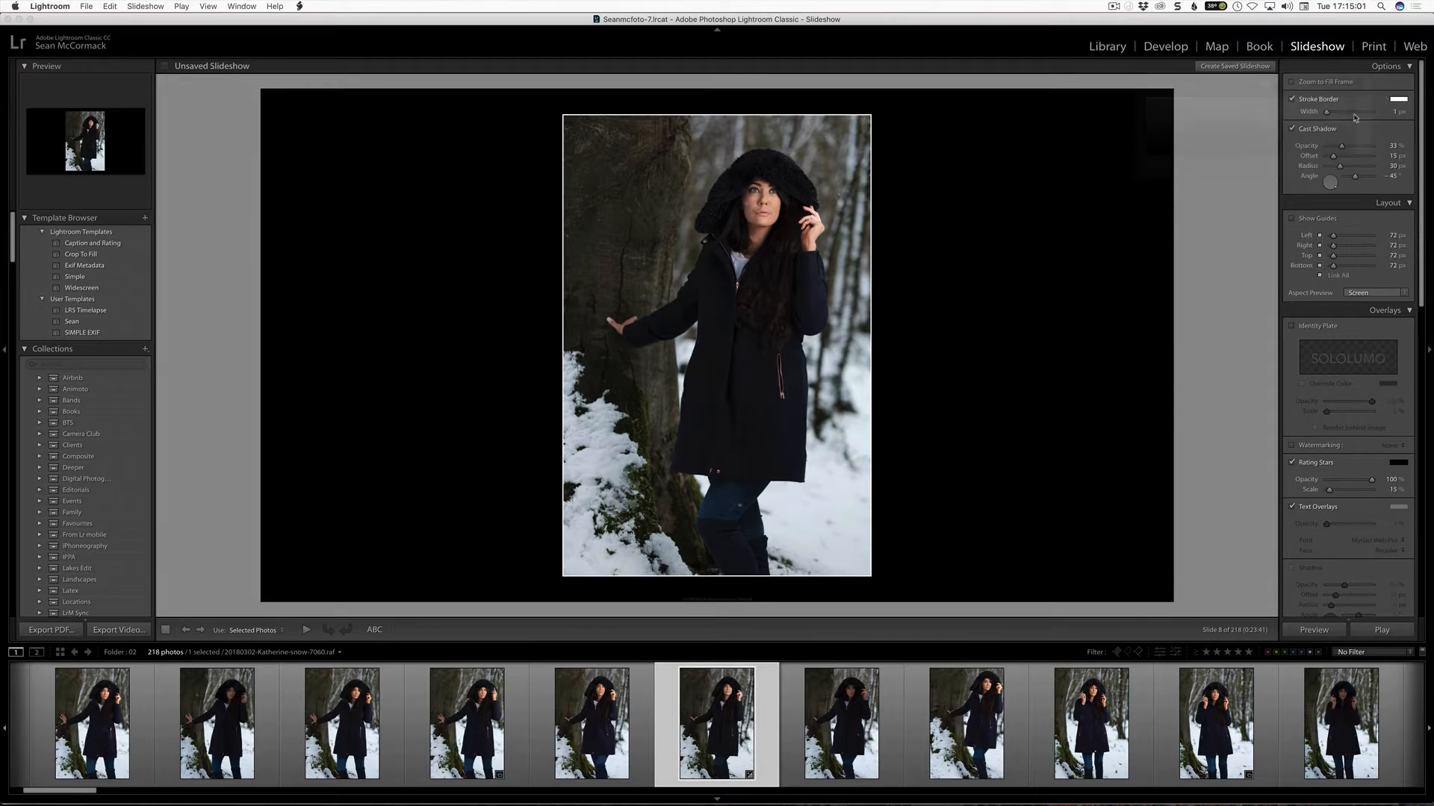
{"action": "left_click", "coordinate": [1291, 99]}
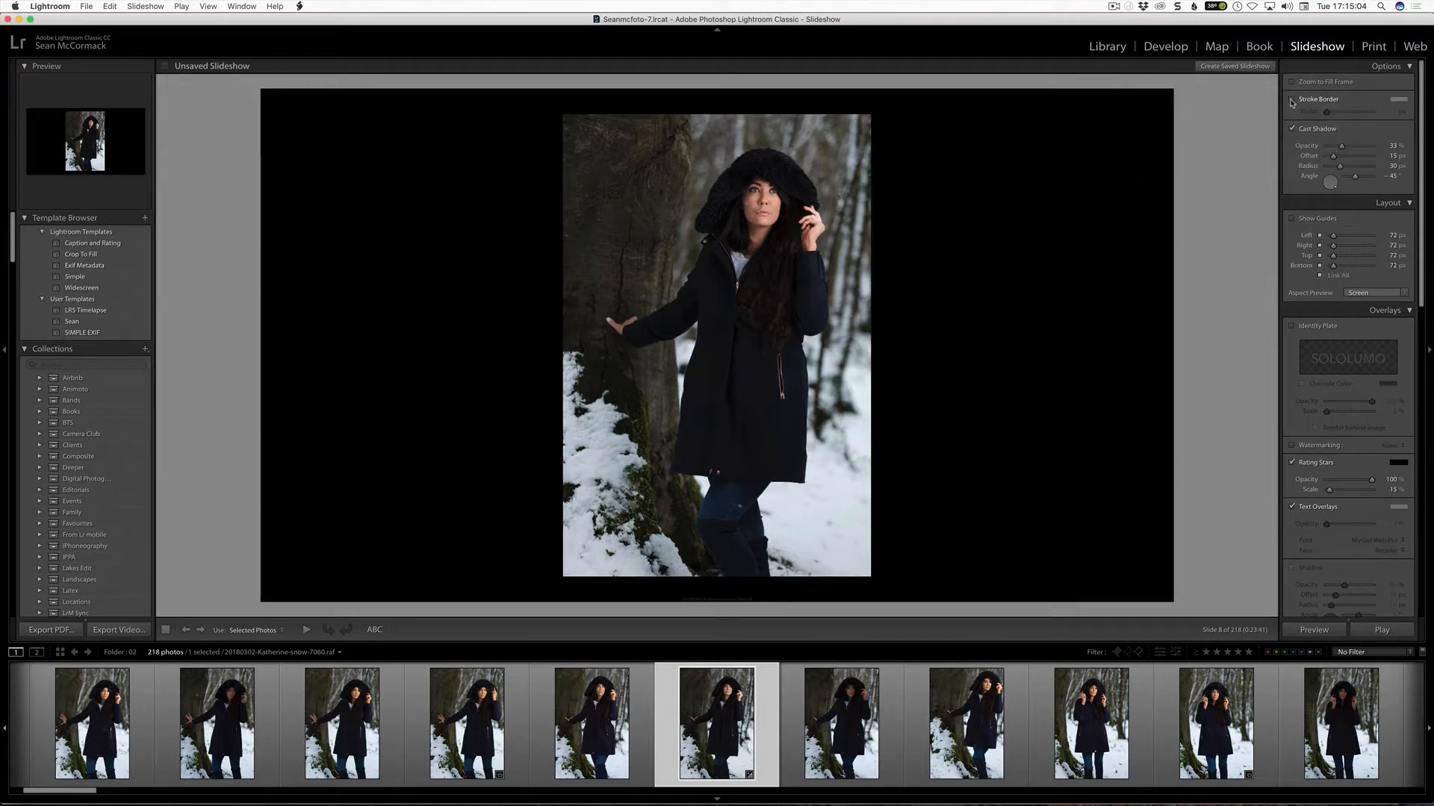
{"action": "left_click", "coordinate": [1291, 99]}
{"action": "mouse_move", "coordinate": [1327, 112]}
{"action": "left_mouse_down"}
{"action": "mouse_move", "coordinate": [1345, 112]}
{"action": "mouse_move", "coordinate": [1317, 114]}
{"action": "left_mouse_up"}
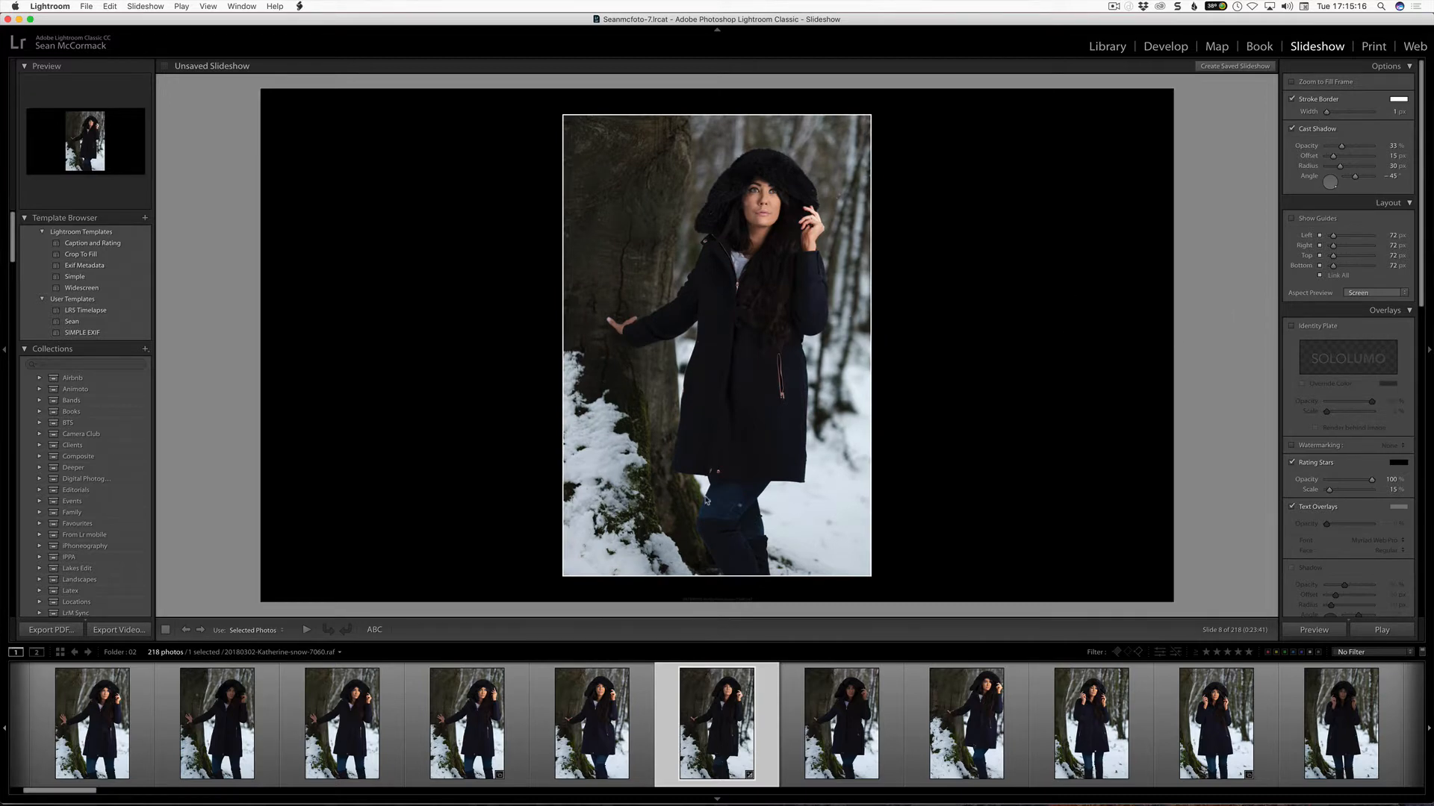
Add a text overlay to the slide, open its template for editing and remove the Custom Text token
{"action": "left_click", "coordinate": [376, 632]}
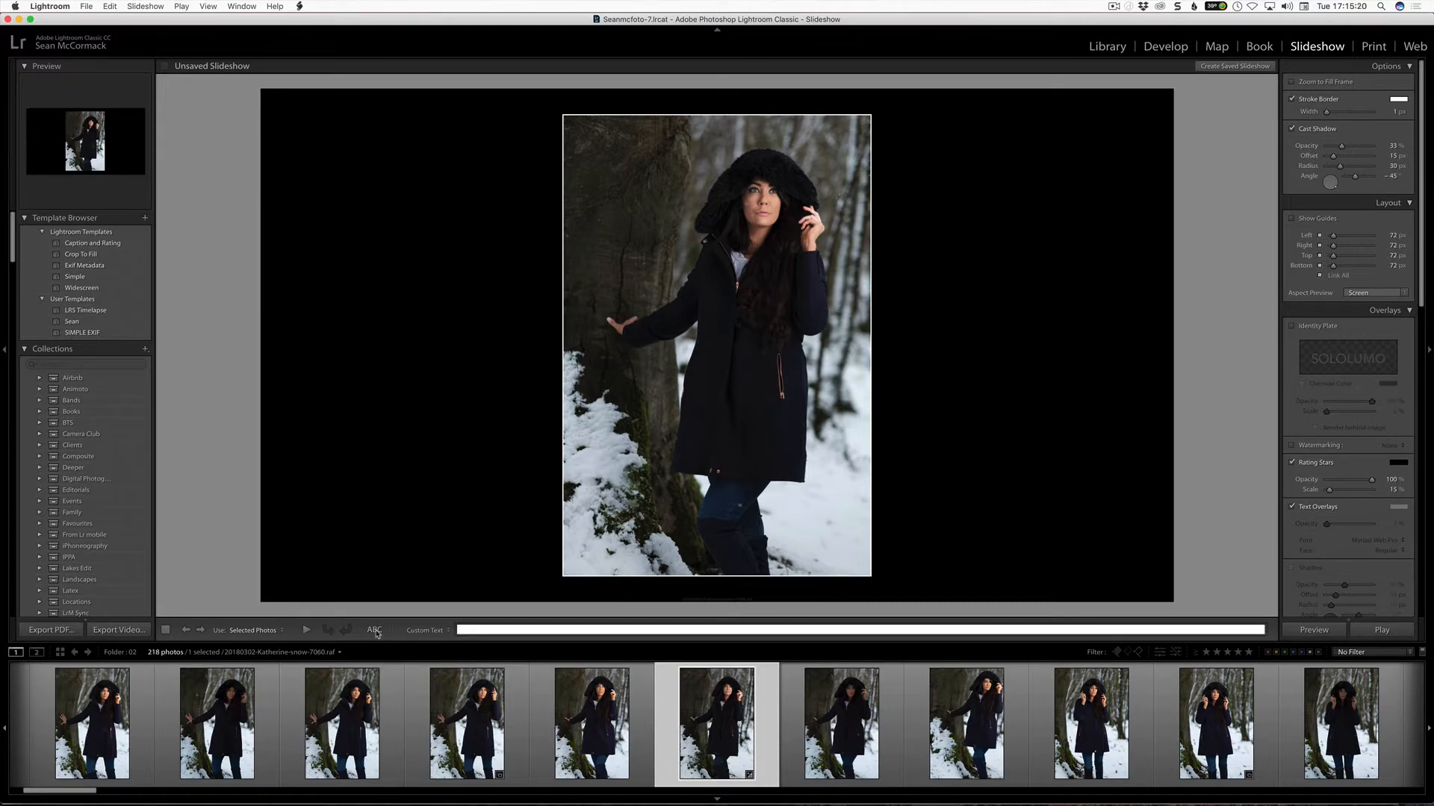
{"action": "left_click", "coordinate": [445, 634]}
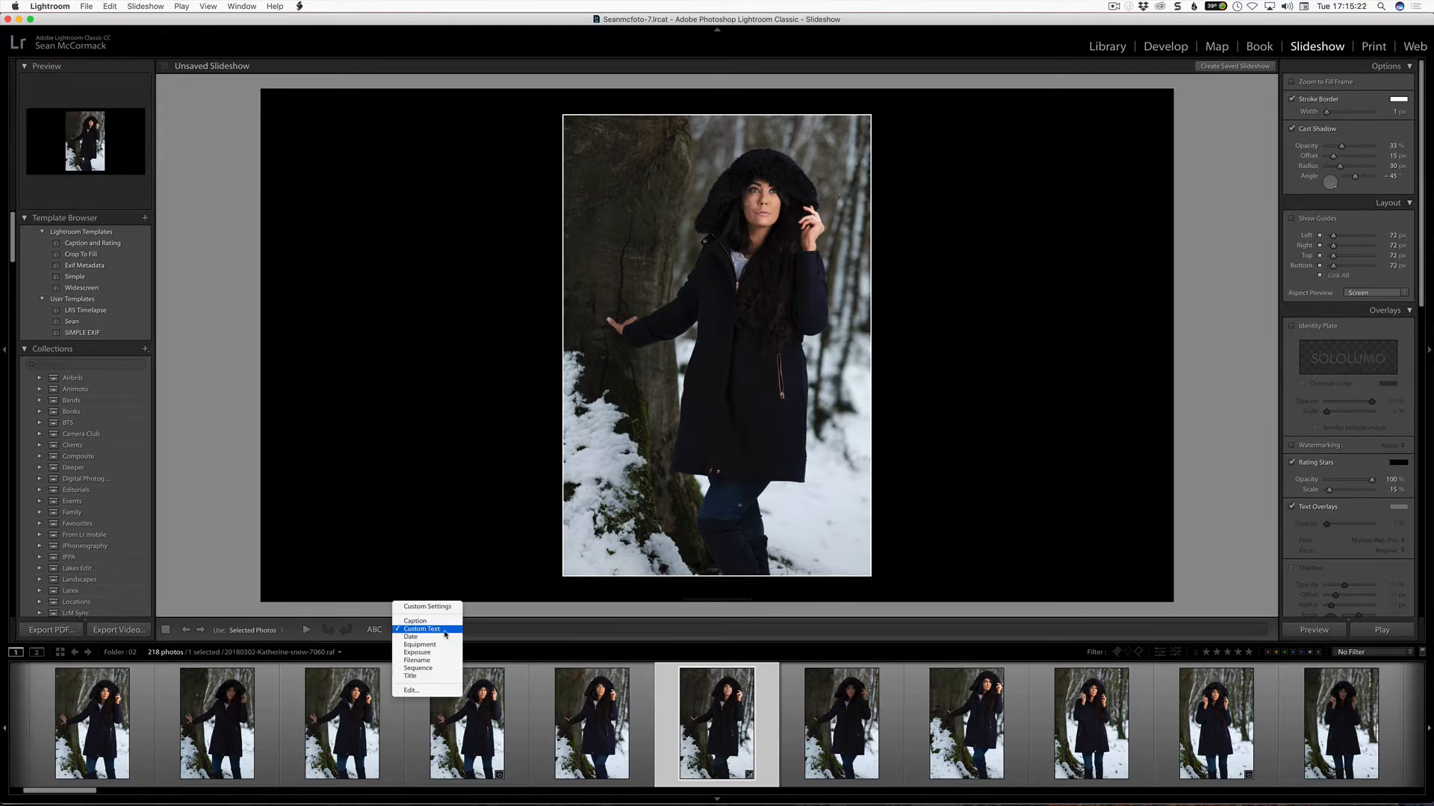
{"action": "left_click", "coordinate": [439, 692]}
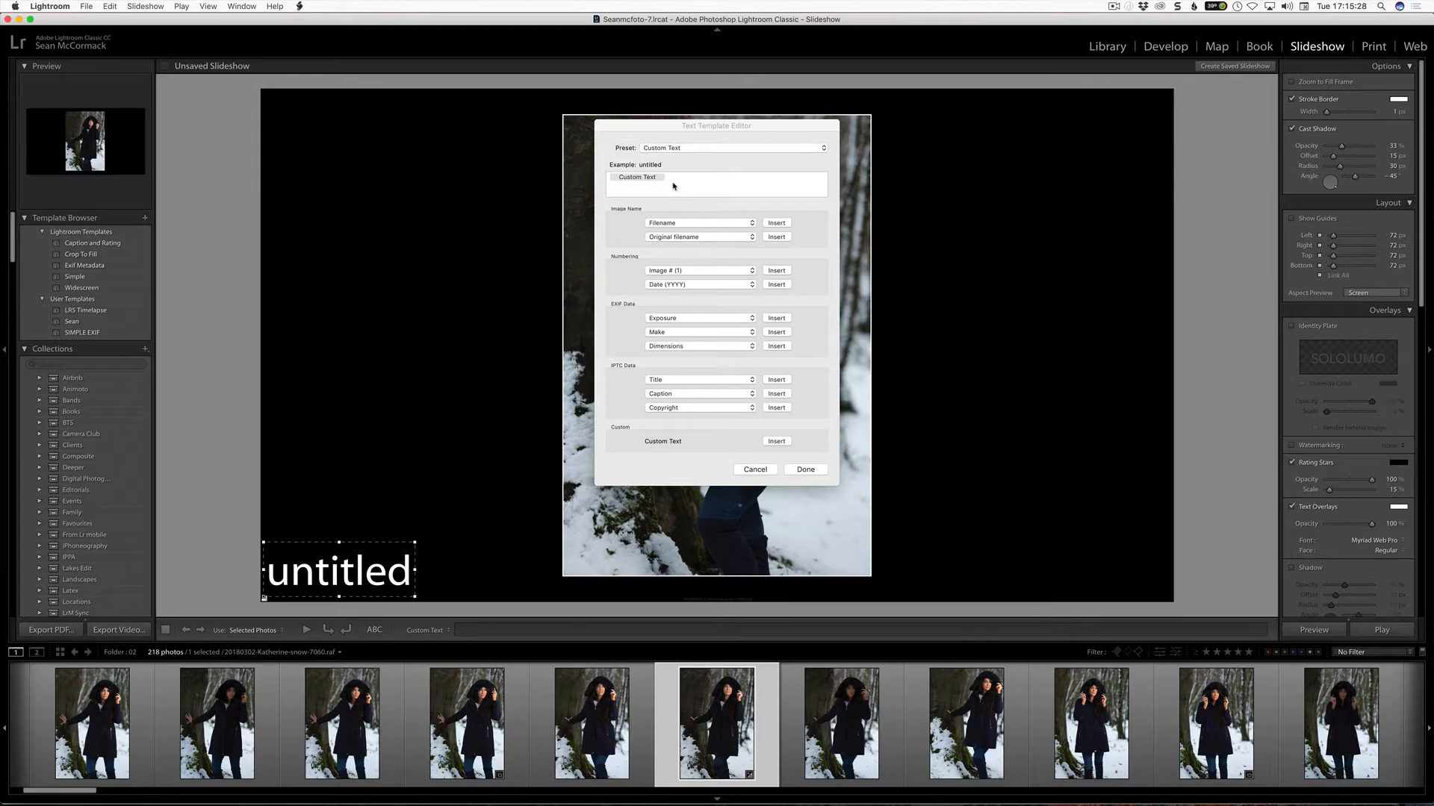
{"action": "left_click", "coordinate": [672, 174]}
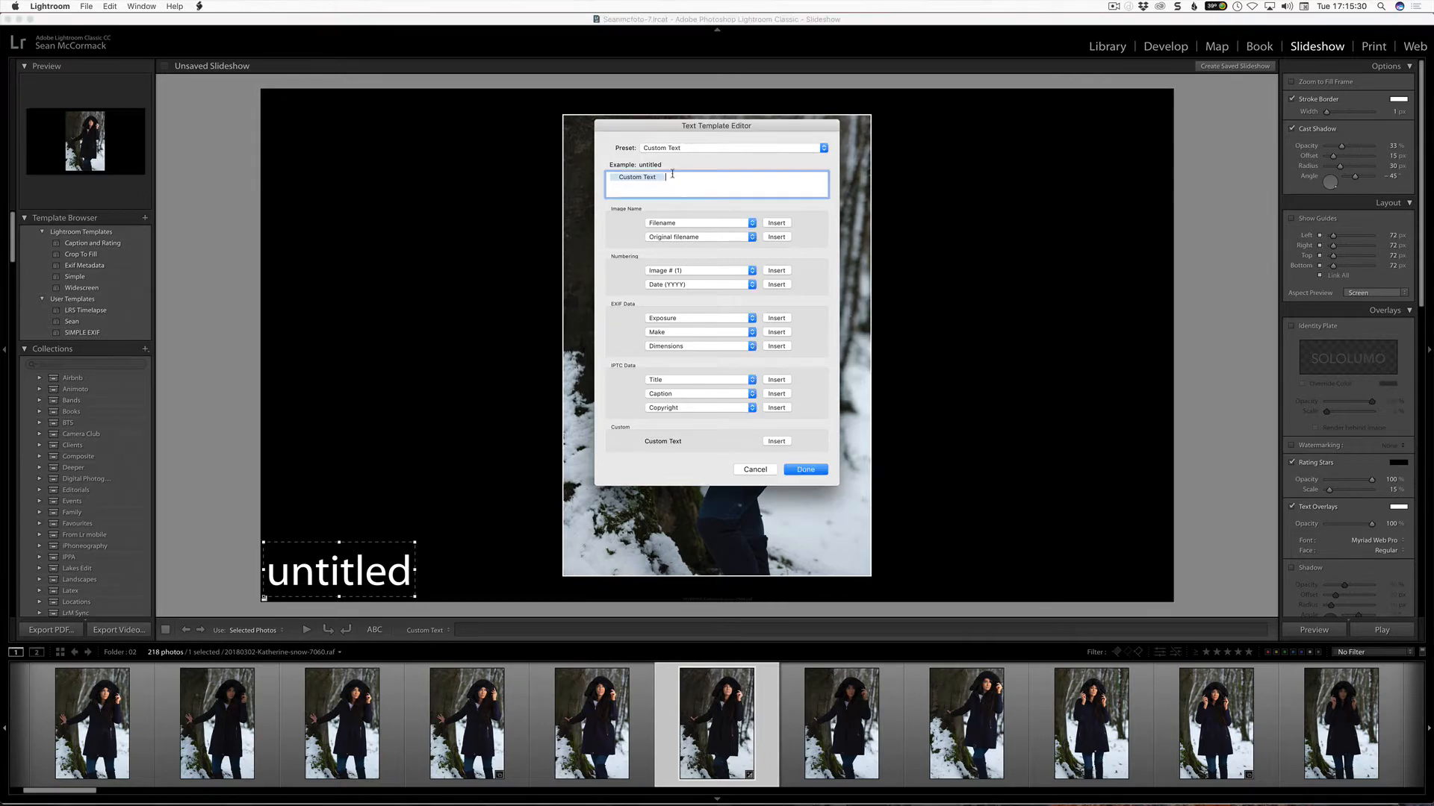
{"action": "key", "text": "BackSpace"}
Insert the Exposure EXIF token into the text template, followed by a dot separator
{"action": "left_click", "coordinate": [701, 319]}
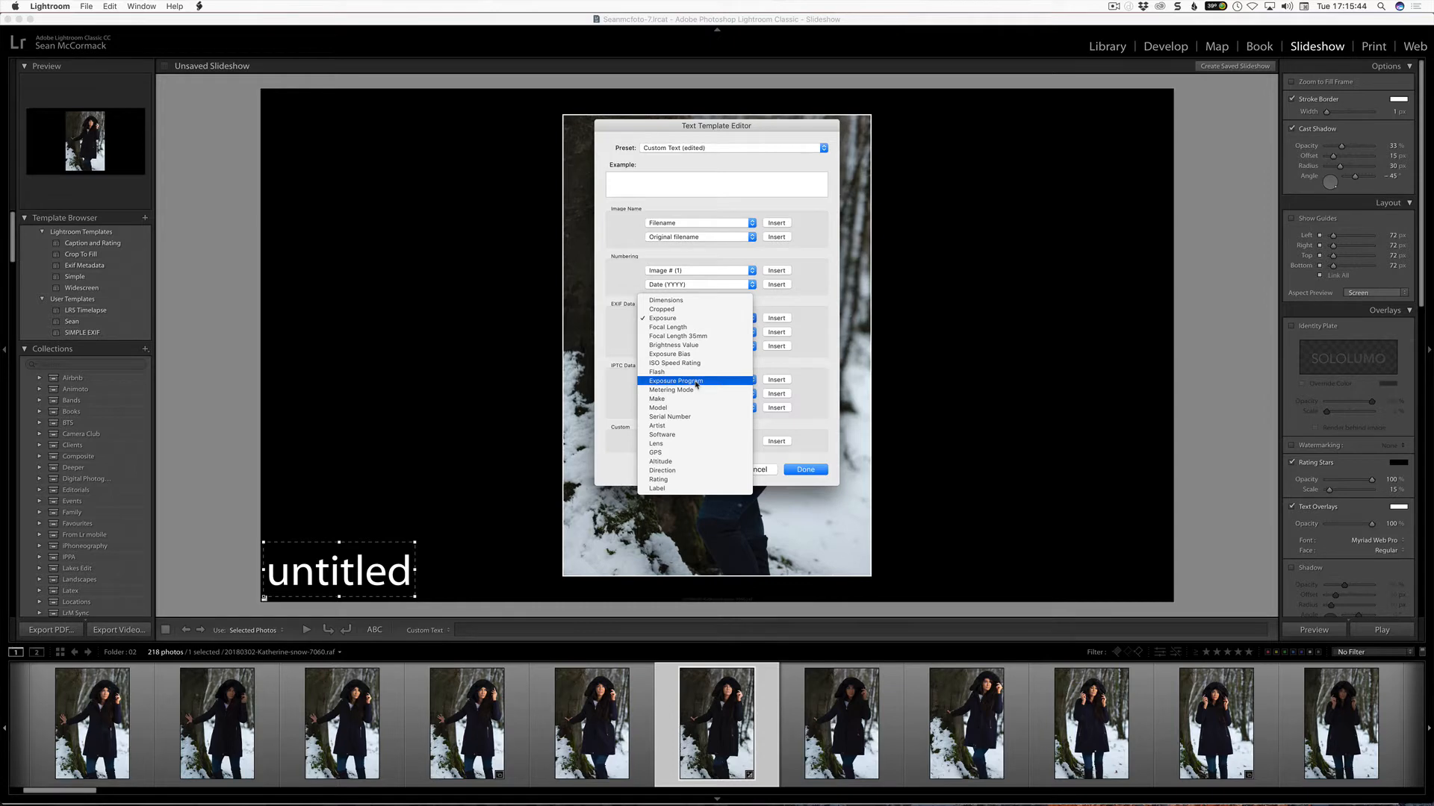
{"action": "left_click", "coordinate": [681, 319]}
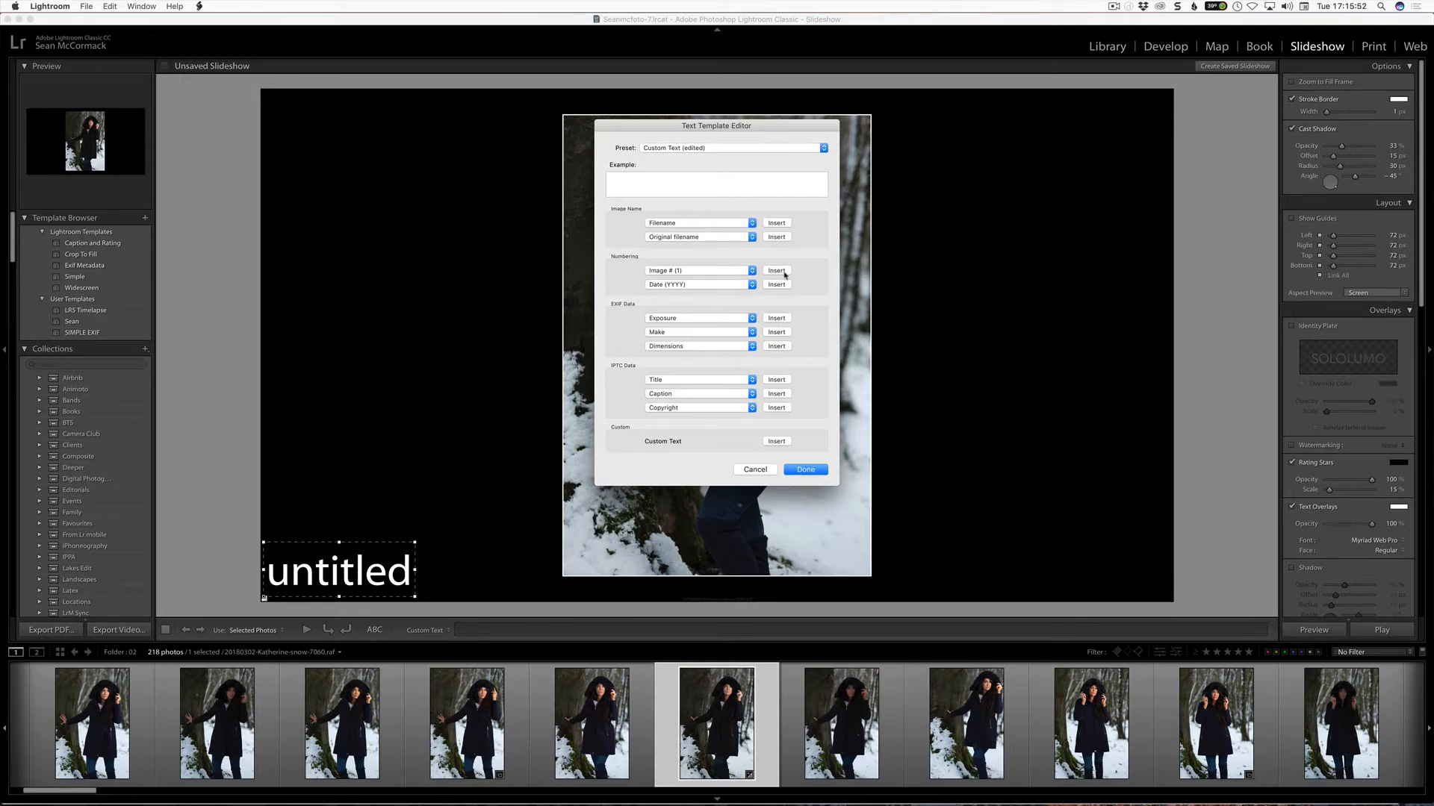
{"action": "left_click", "coordinate": [777, 319]}
{"action": "left_click", "coordinate": [669, 176]}
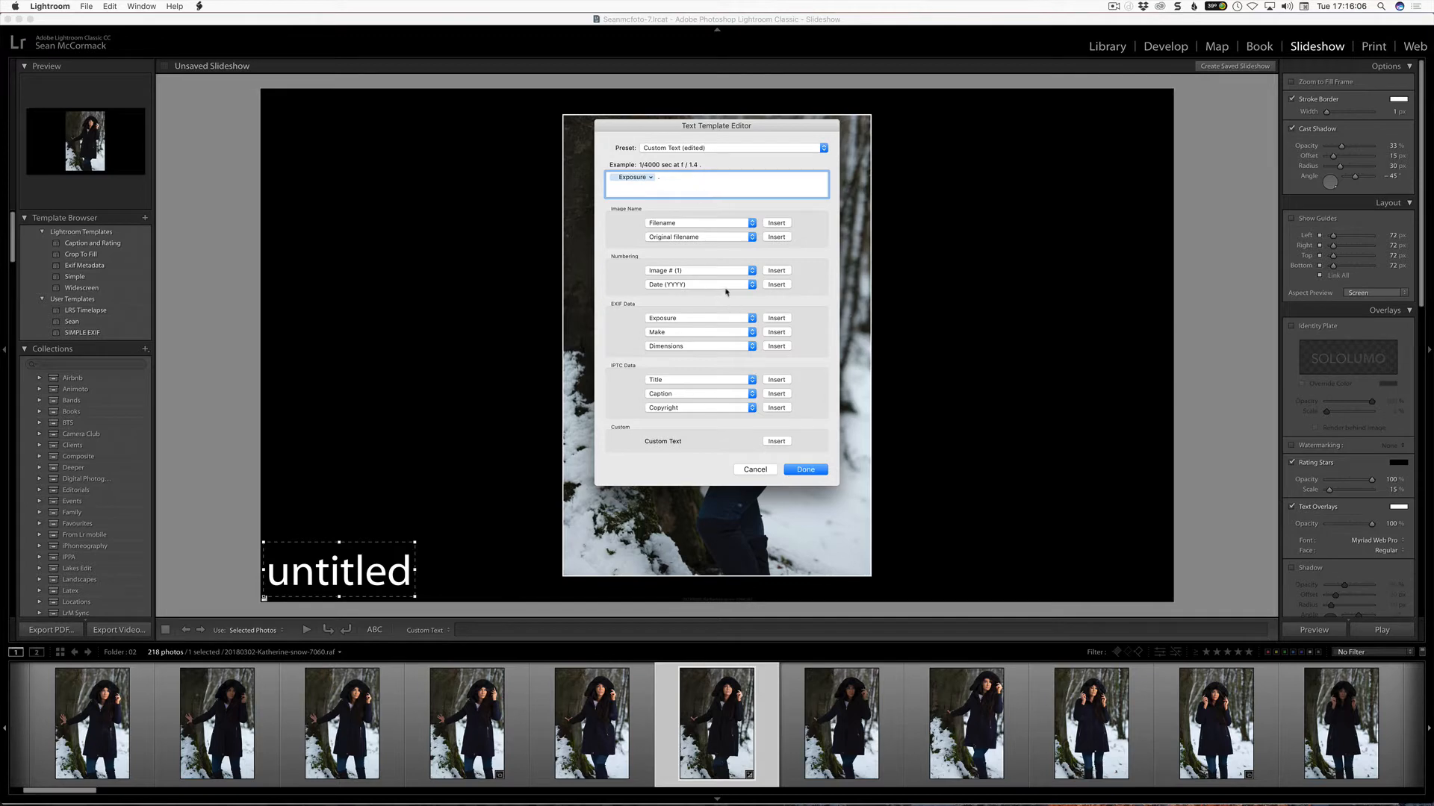
Insert one ISO Speed Rating token after Exposure, removing the duplicate, and follow it with a dot separator
{"action": "left_click", "coordinate": [723, 317]}
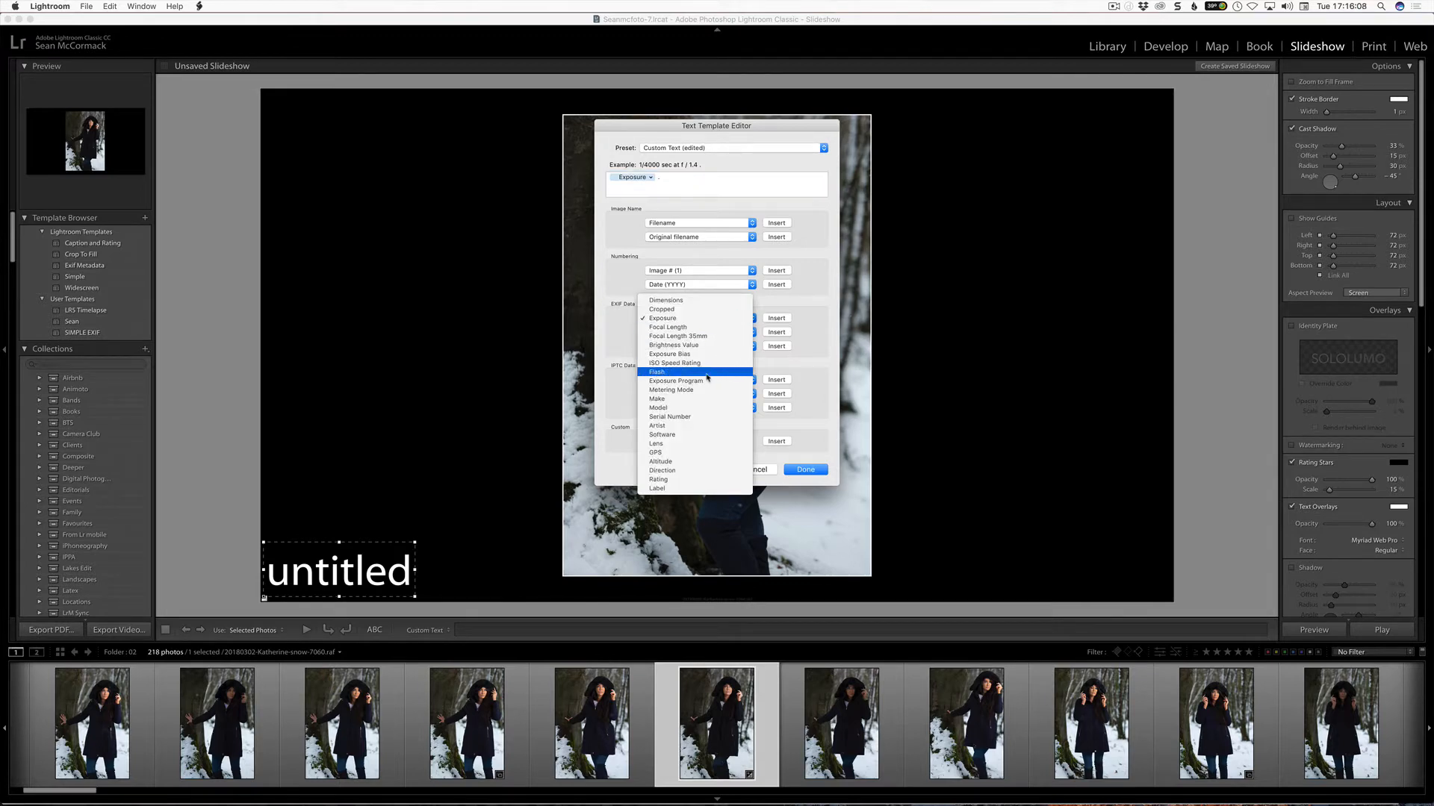
{"action": "left_click", "coordinate": [705, 363]}
{"action": "left_click", "coordinate": [780, 319]}
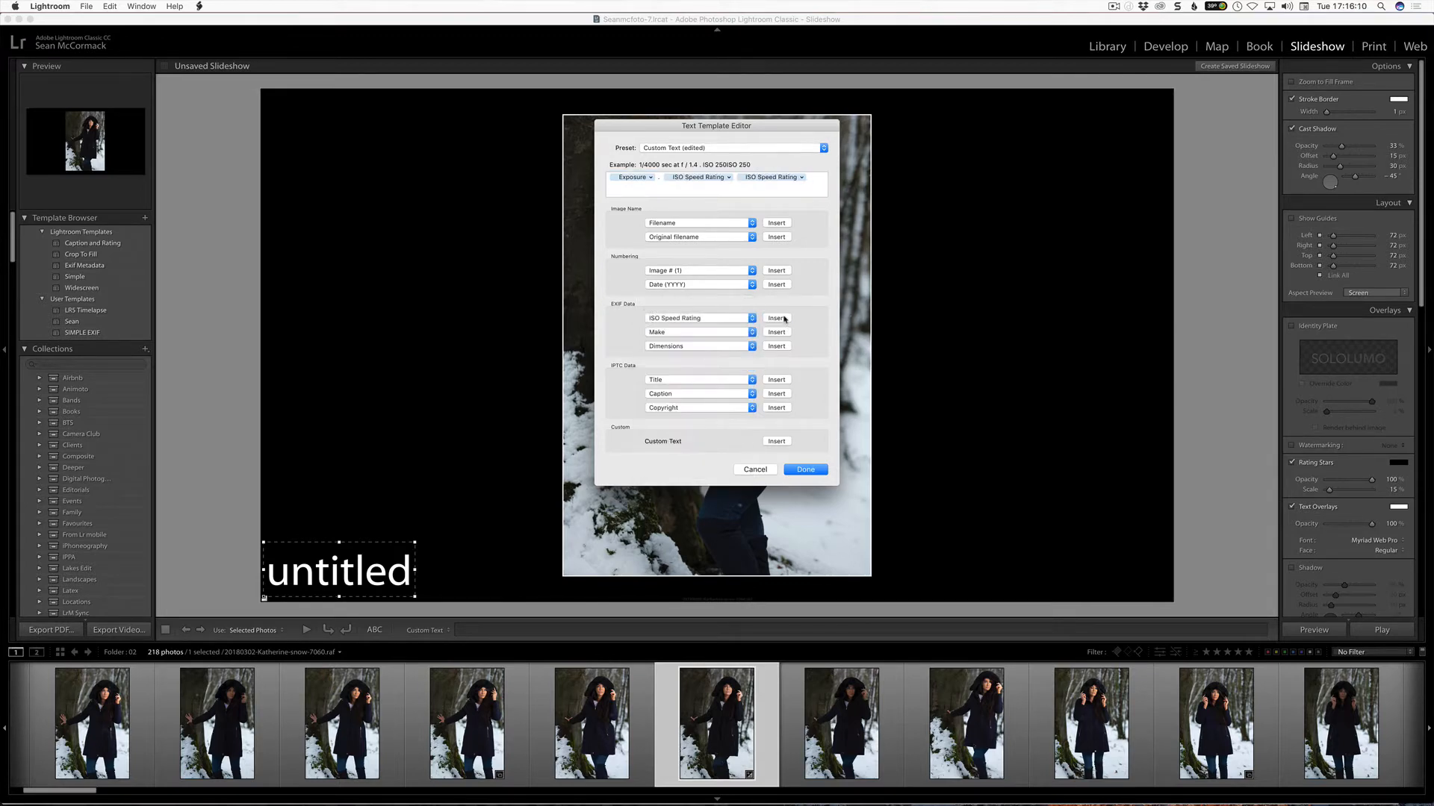
{"action": "left_click", "coordinate": [799, 188]}
{"action": "key", "text": "BackSpace"}
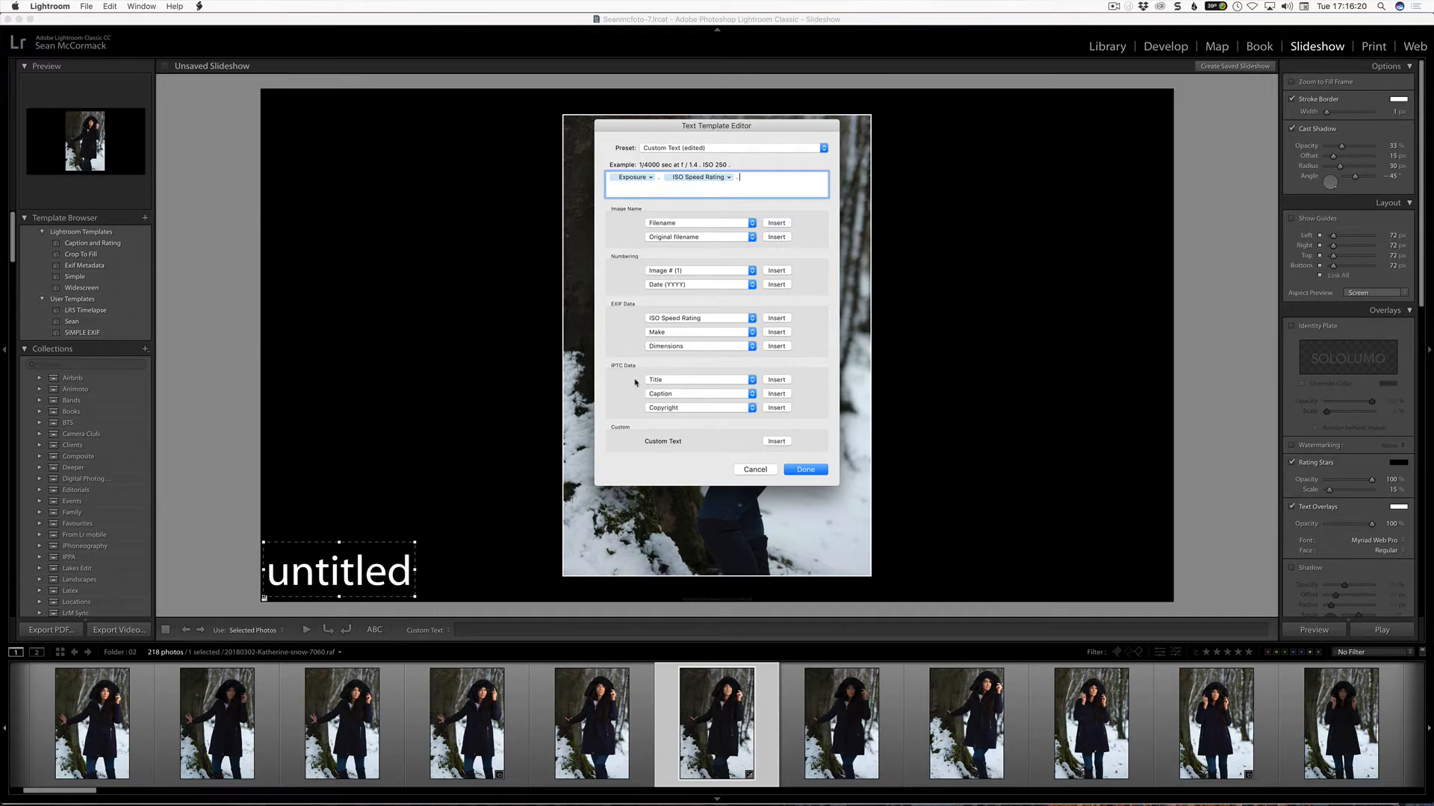
Add the Lens and Focal Length tokens to the text template, each followed by a dot separator
{"action": "left_click", "coordinate": [687, 319]}
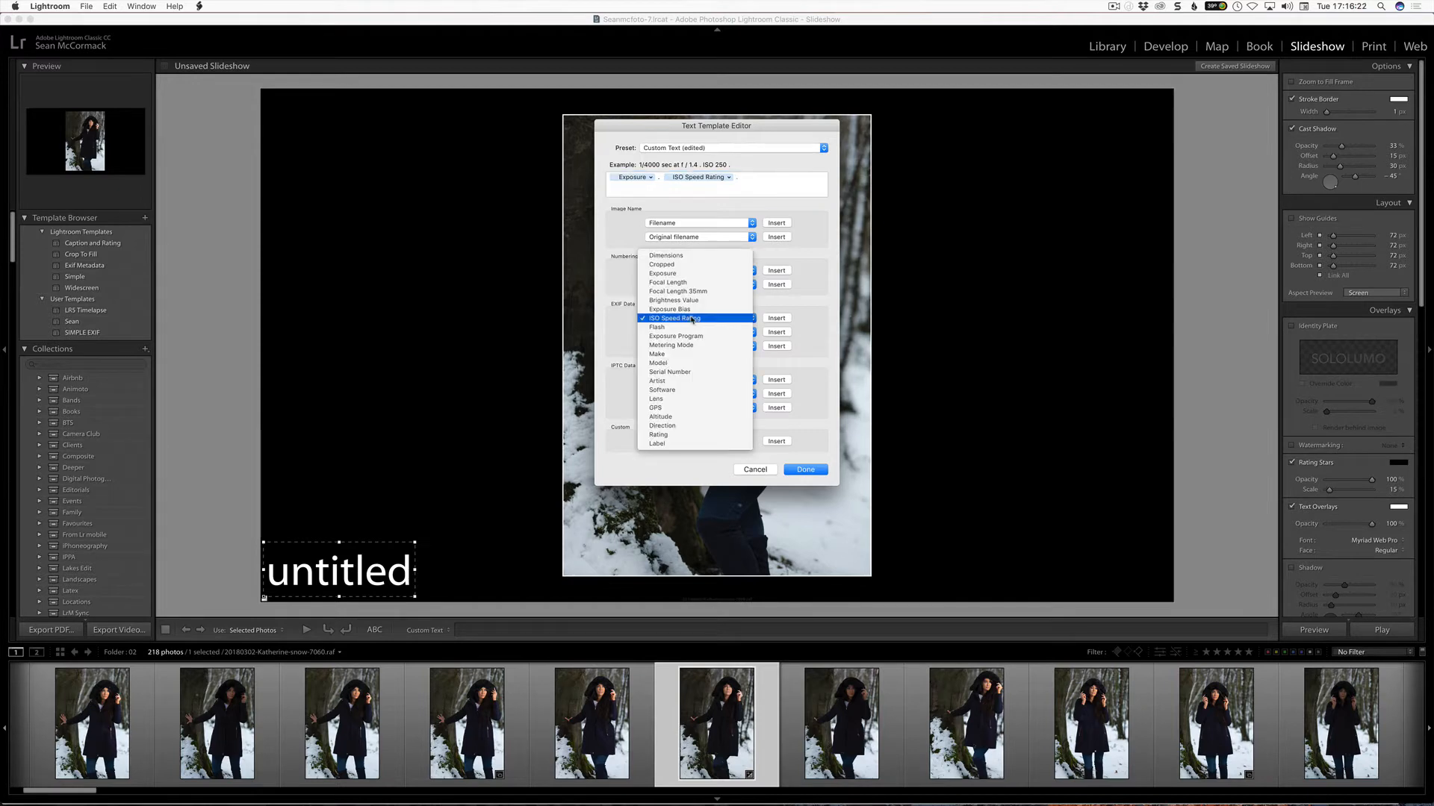
{"action": "left_click", "coordinate": [696, 401]}
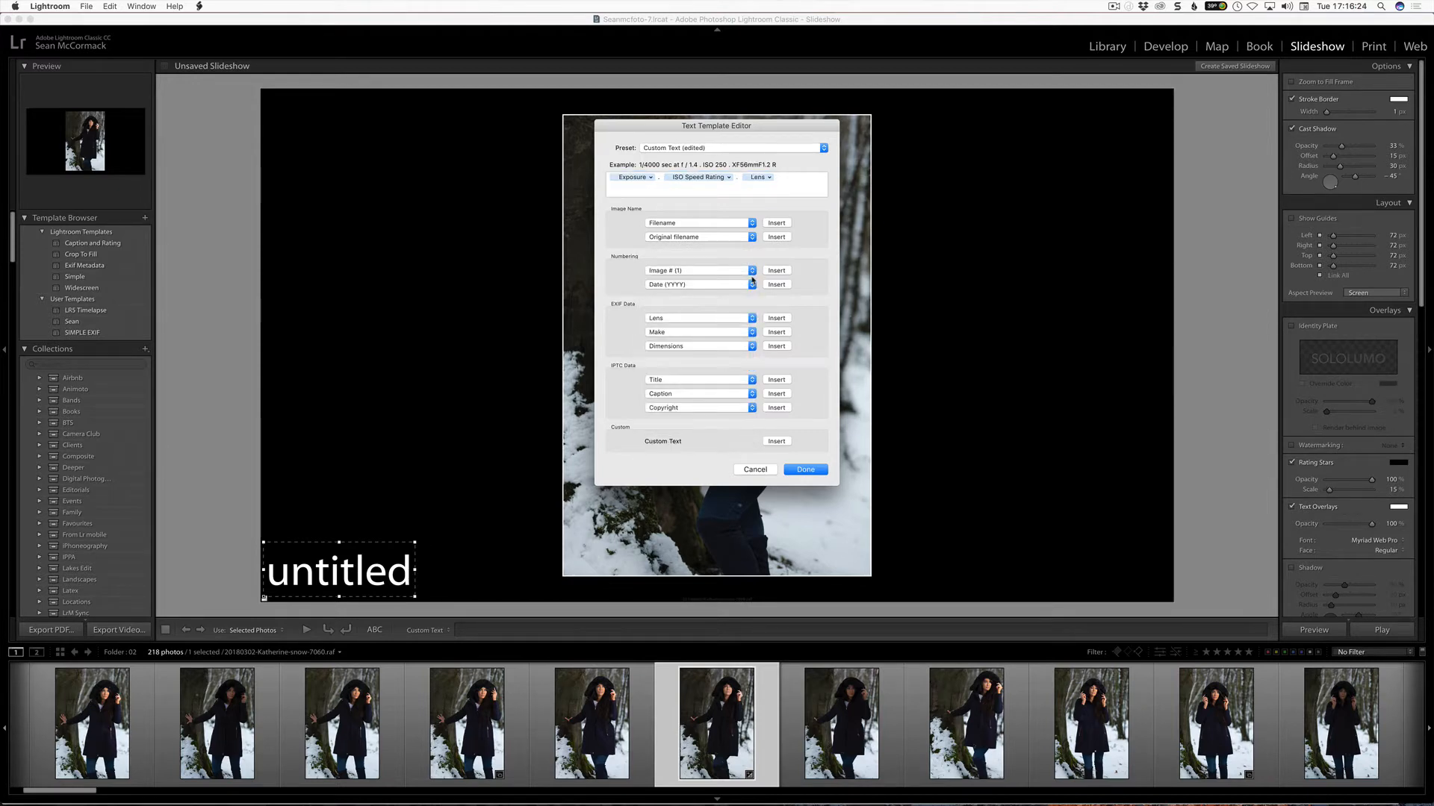
{"action": "left_click", "coordinate": [785, 178]}
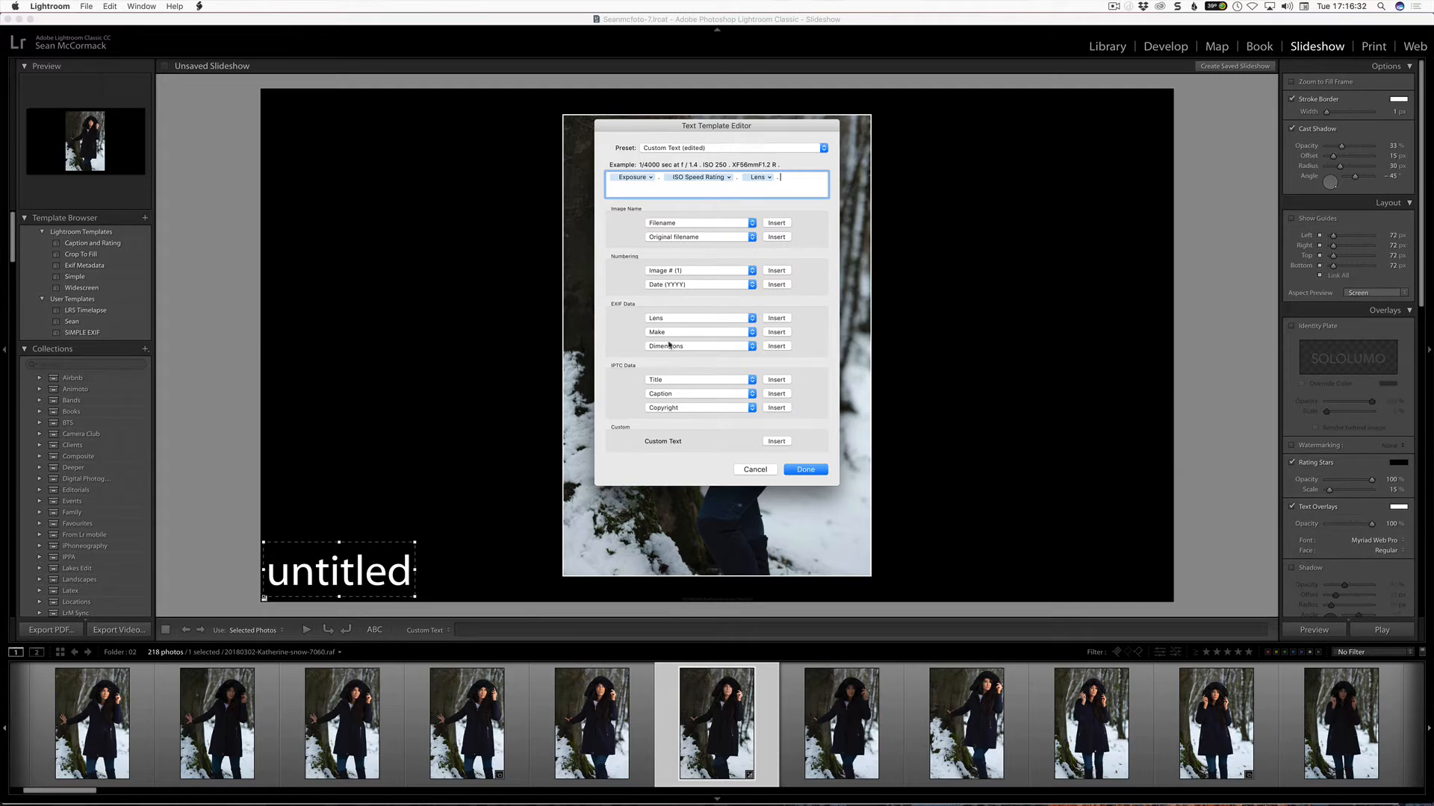
{"action": "left_click", "coordinate": [685, 319]}
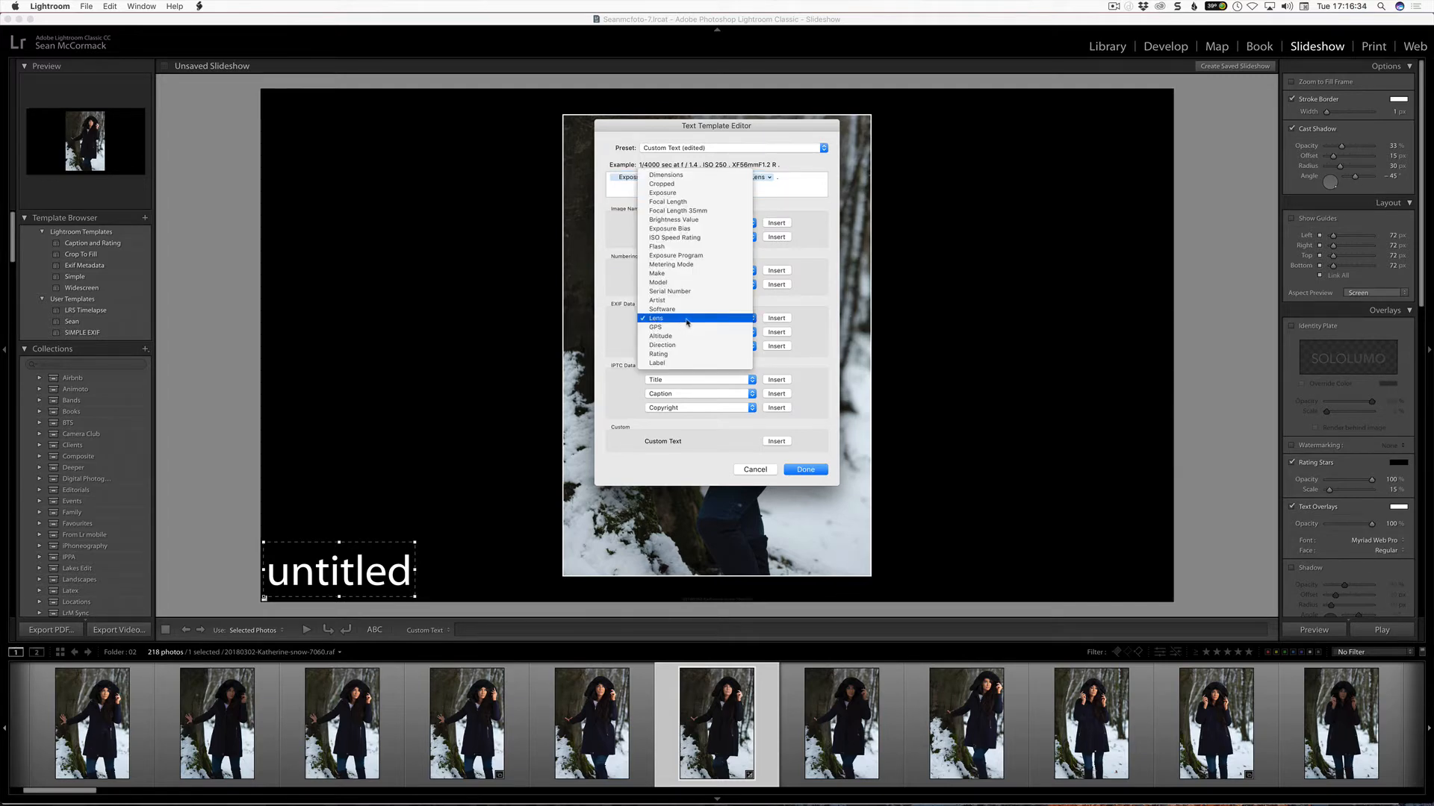
{"action": "left_click", "coordinate": [717, 202]}
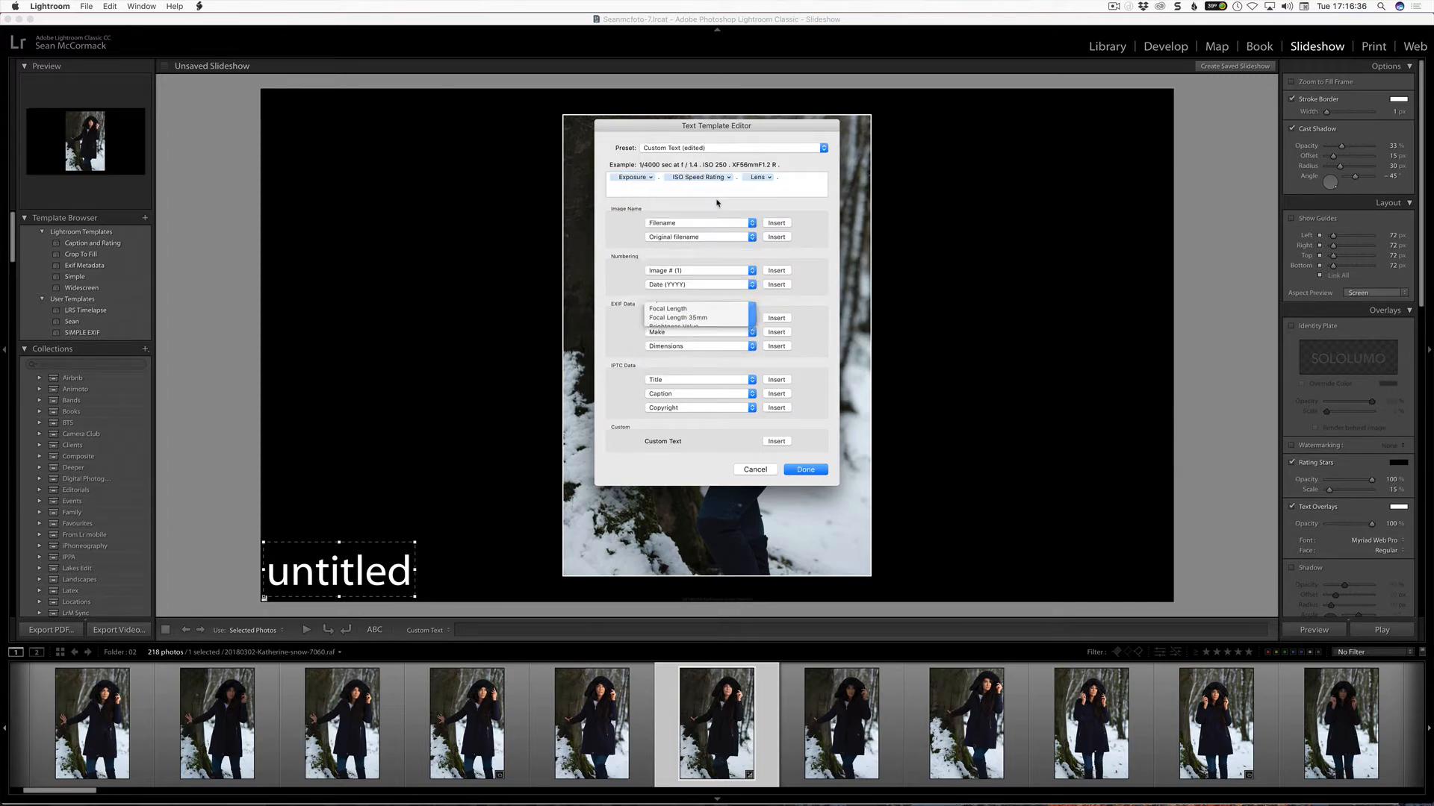
{"action": "left_click", "coordinate": [687, 187]}
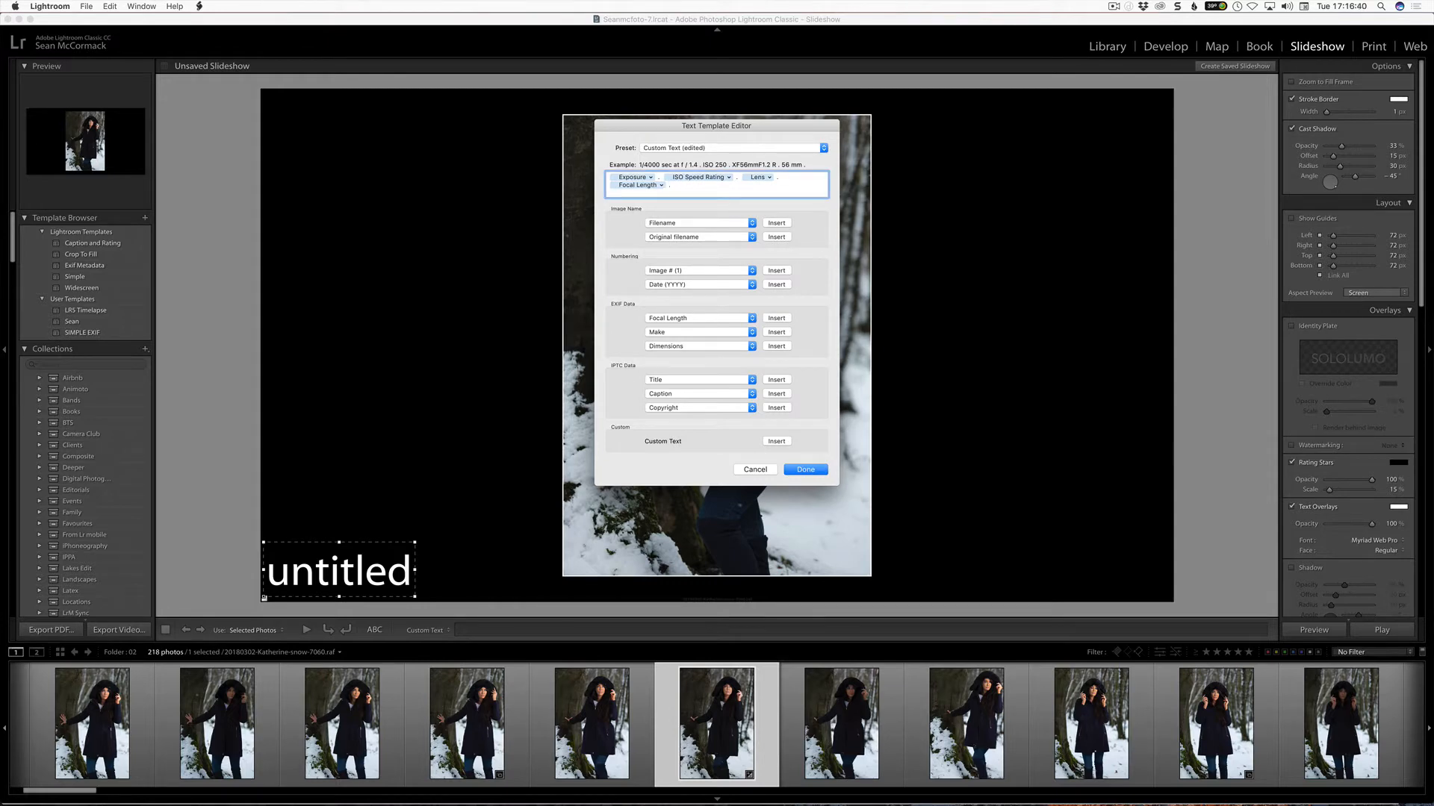
Insert the camera Model token after Focal Length and place the text cursor in front of it
{"action": "left_click", "coordinate": [750, 317]}
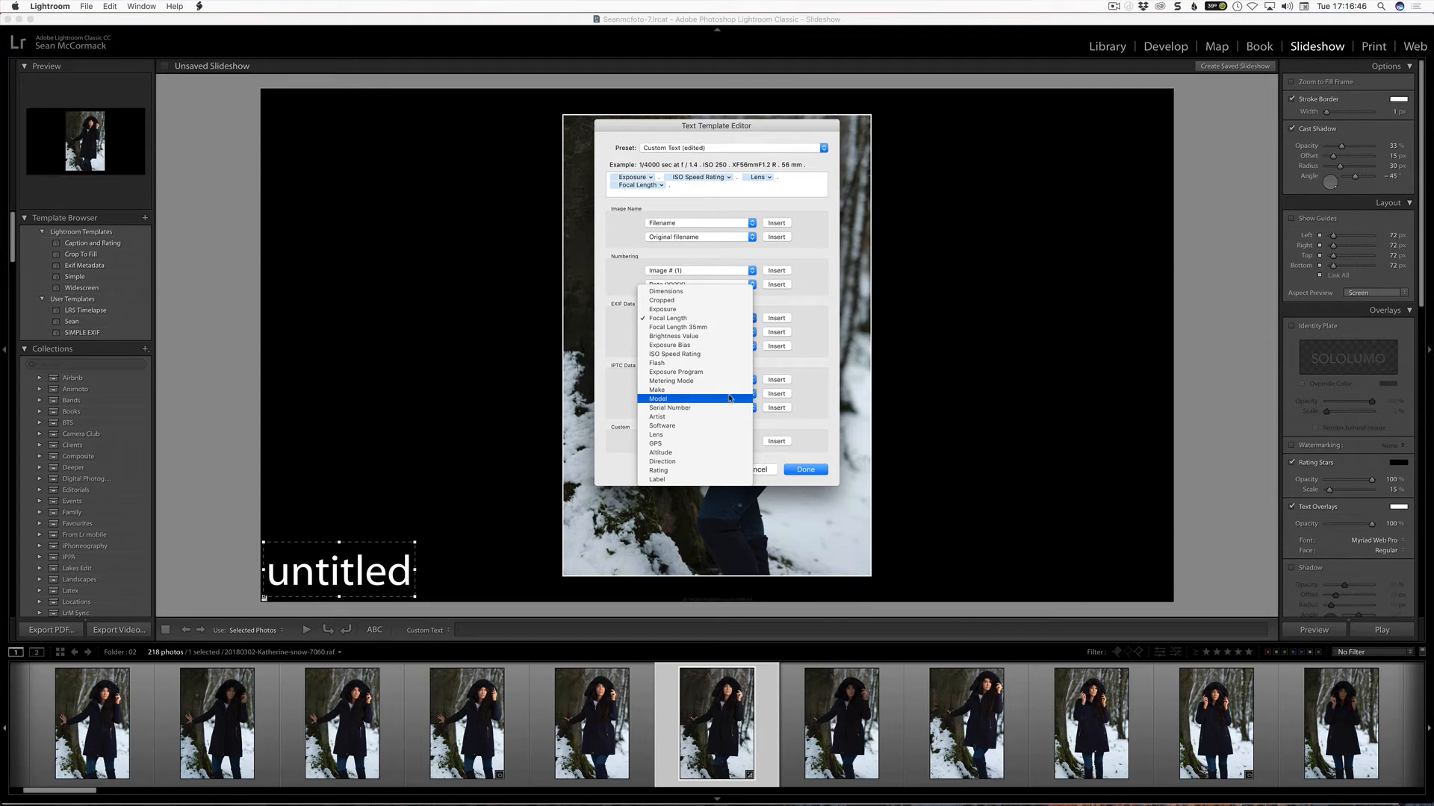
{"action": "left_click", "coordinate": [730, 398]}
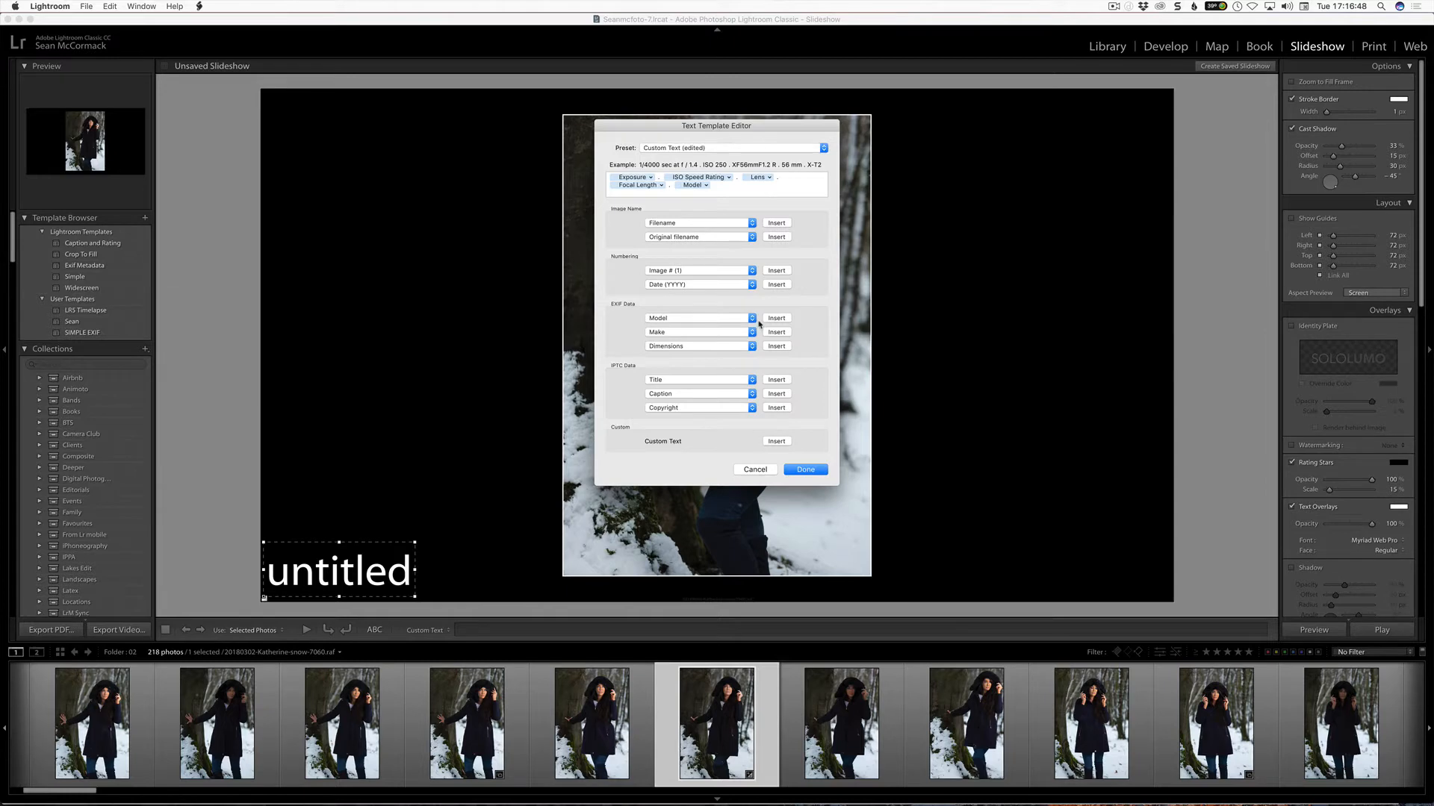
{"action": "left_click", "coordinate": [675, 189]}
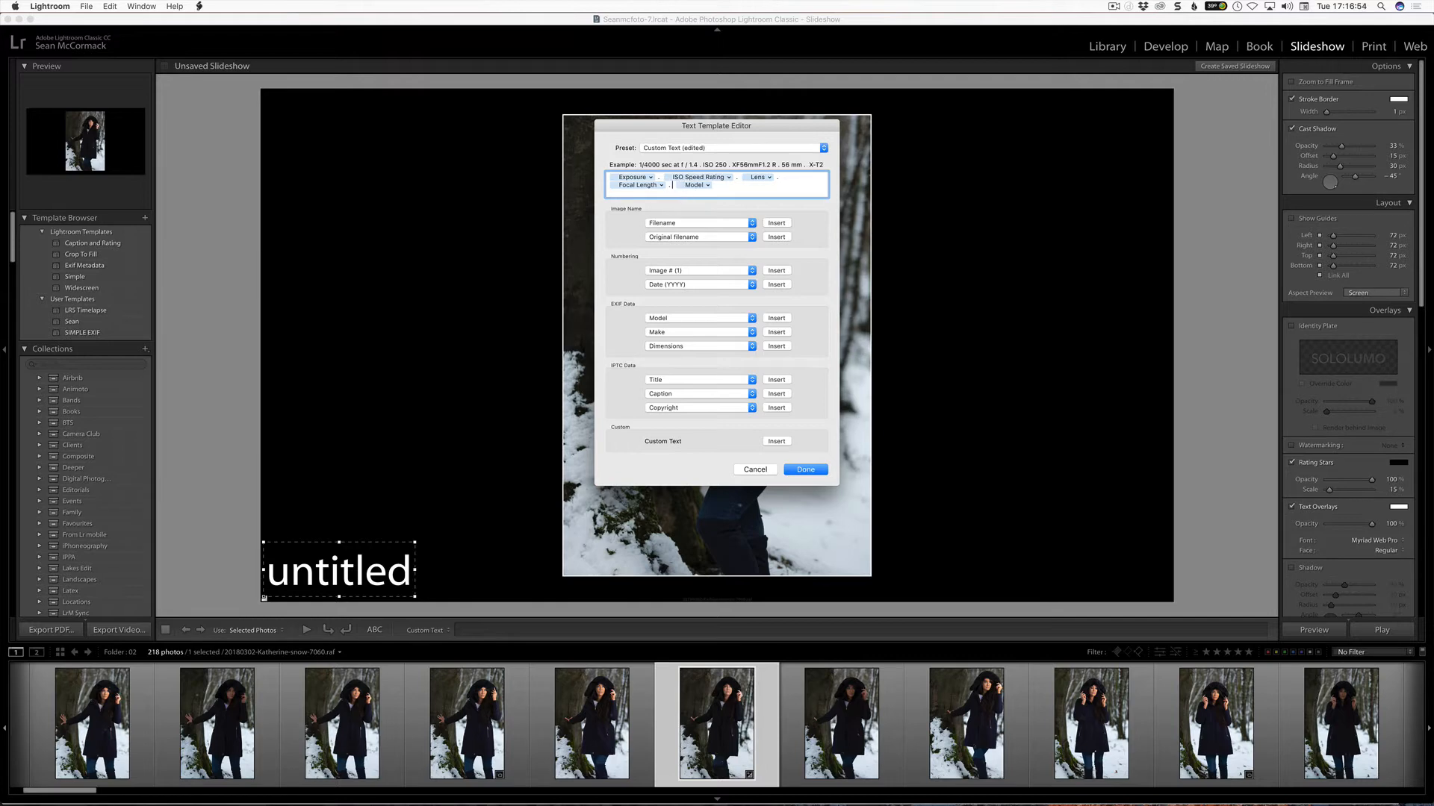
Insert the camera Make token into the text template and delete the duplicate Make token
{"action": "left_click", "coordinate": [720, 327]}
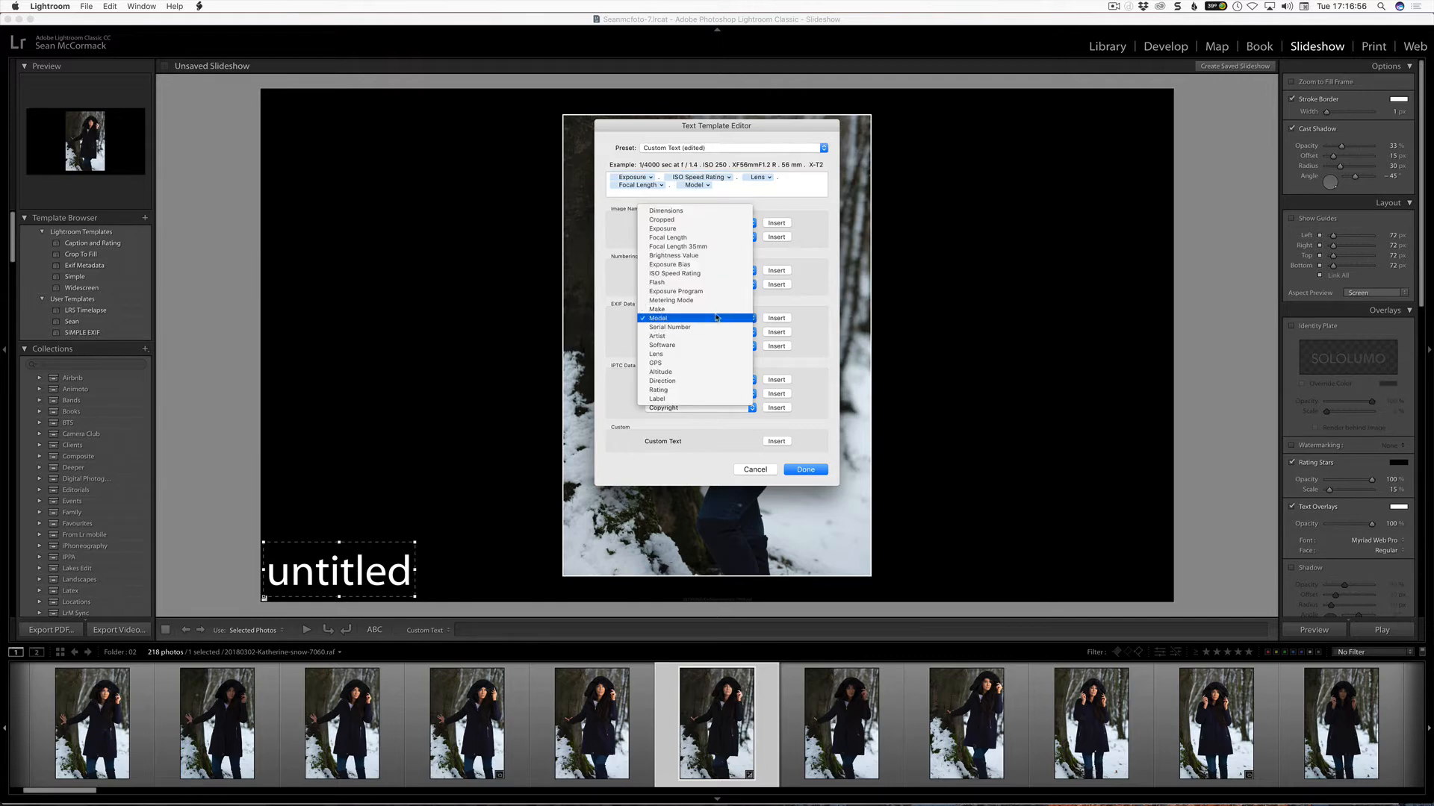
{"action": "left_click", "coordinate": [753, 321]}
{"action": "left_click", "coordinate": [776, 319]}
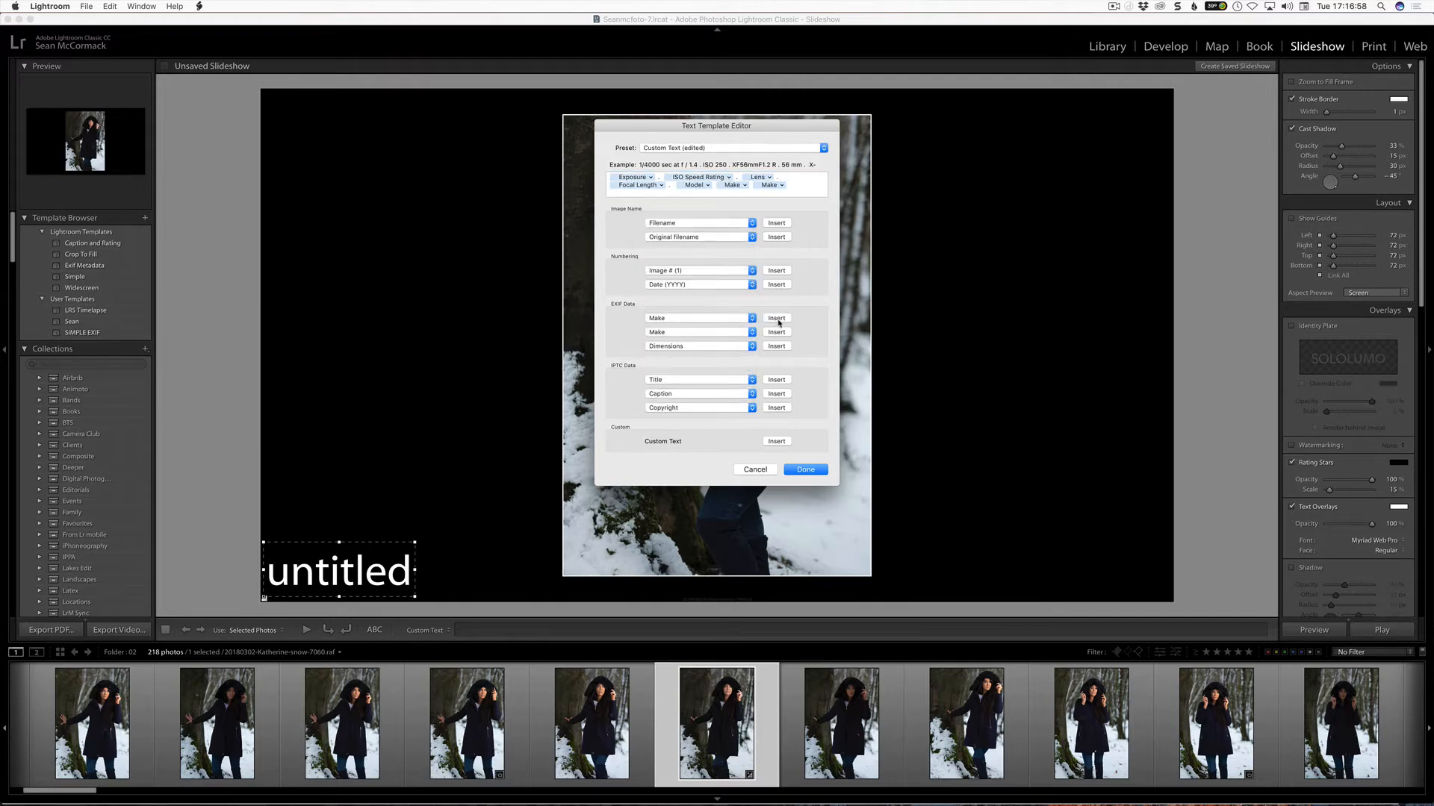
{"action": "left_click", "coordinate": [793, 184]}
{"action": "key", "text": "BackSpace"}
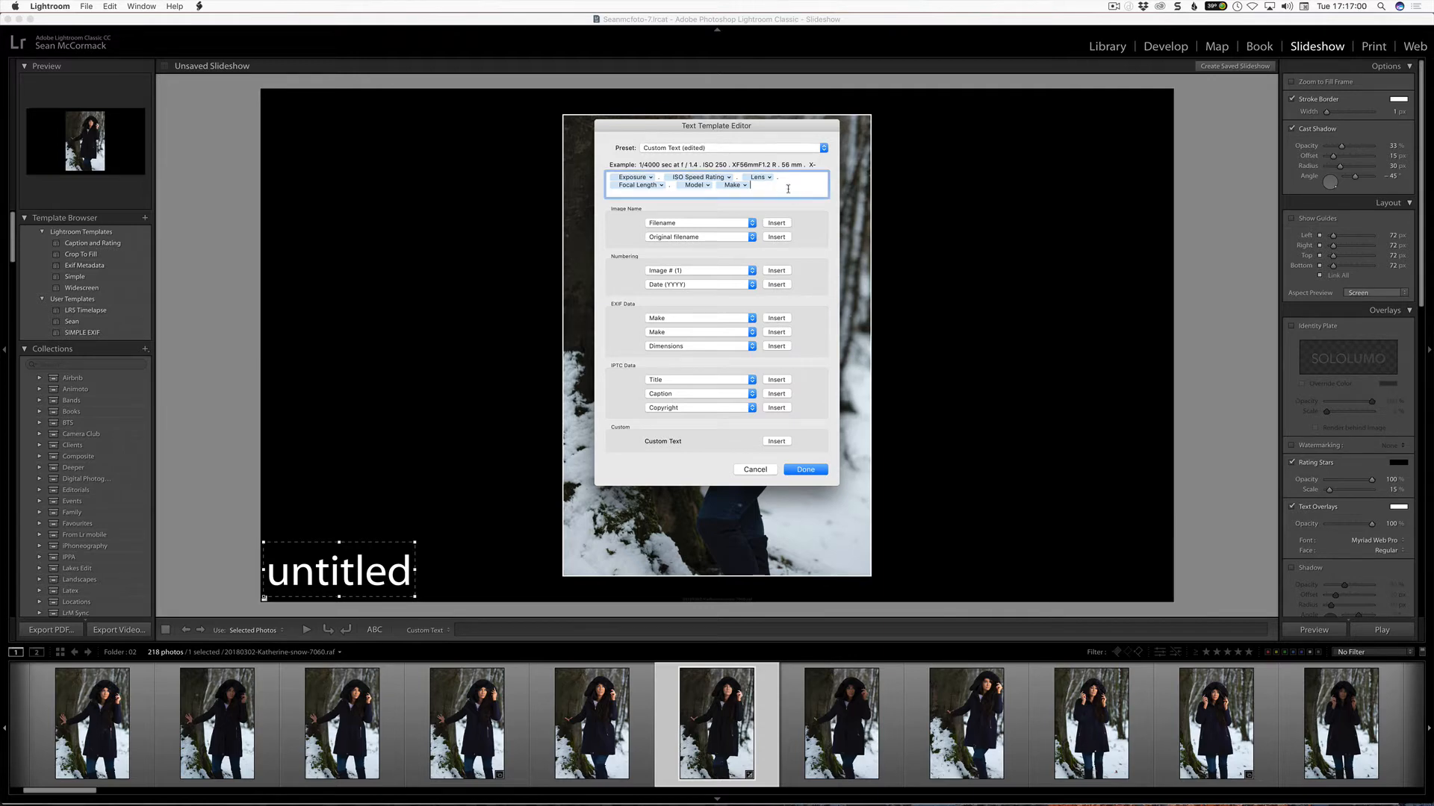
Move the Make token in front of the Model token and finish editing the text template
{"action": "left_click_drag", "start_coordinate": [741, 189], "coordinate": [674, 186]}
{"action": "left_click", "coordinate": [679, 191]}
{"action": "key", "text": "BackSpace"}
{"action": "left_click", "coordinate": [805, 470]}
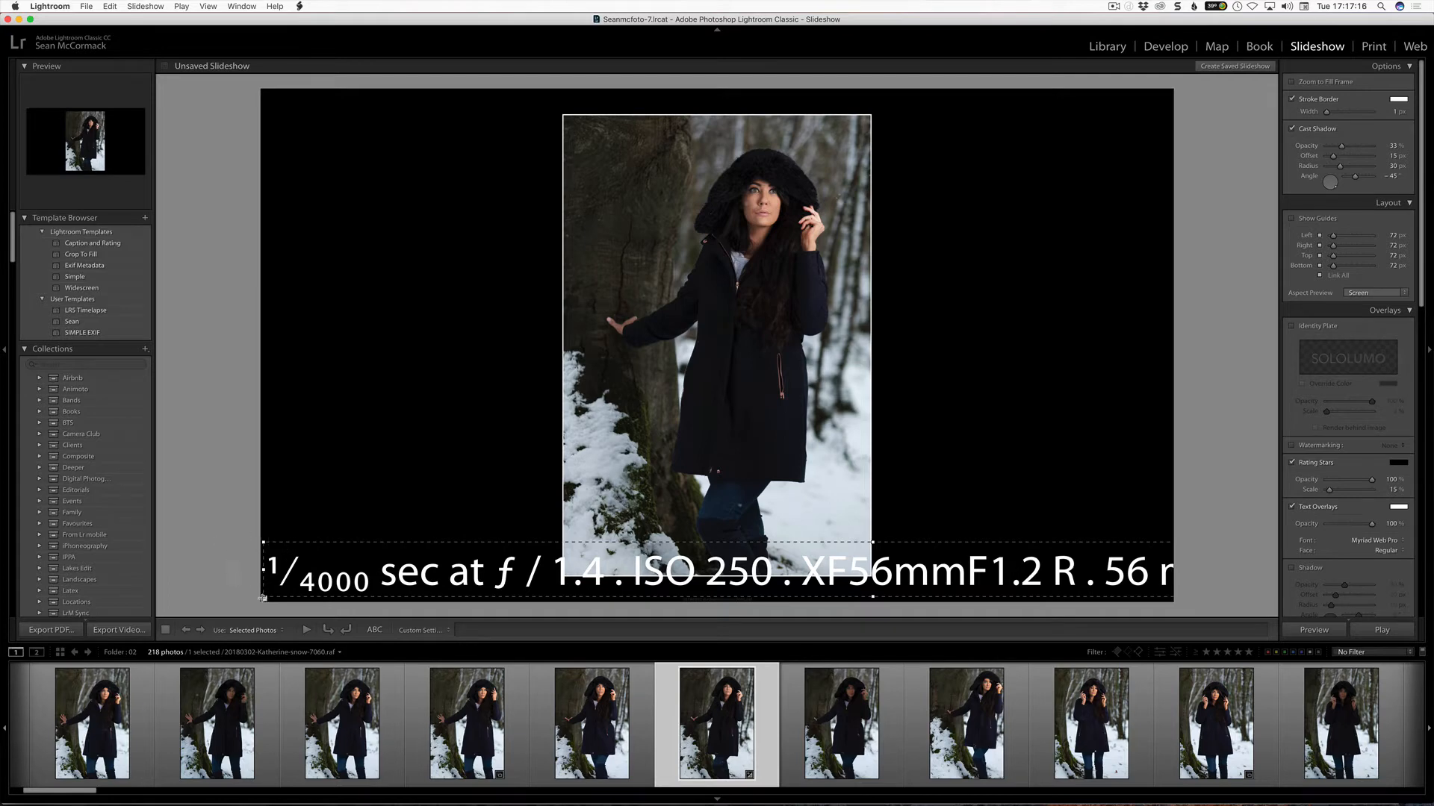
Anchor the EXIF text overlay to the slide's bottom midpoint, scaling it down and centering it along the bottom edge
{"action": "left_click", "coordinate": [717, 599]}
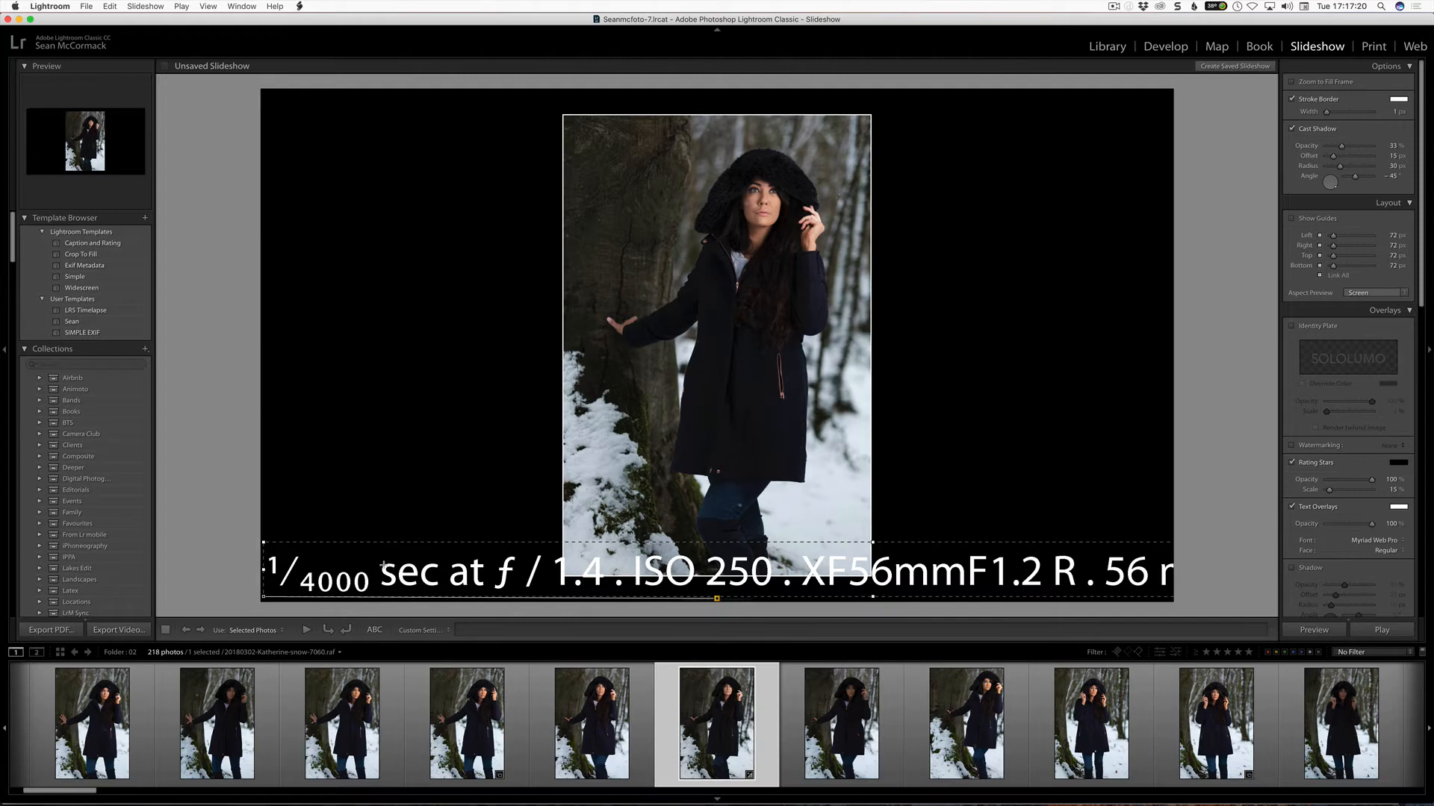
{"action": "left_click_drag", "start_coordinate": [263, 542], "coordinate": [354, 561]}
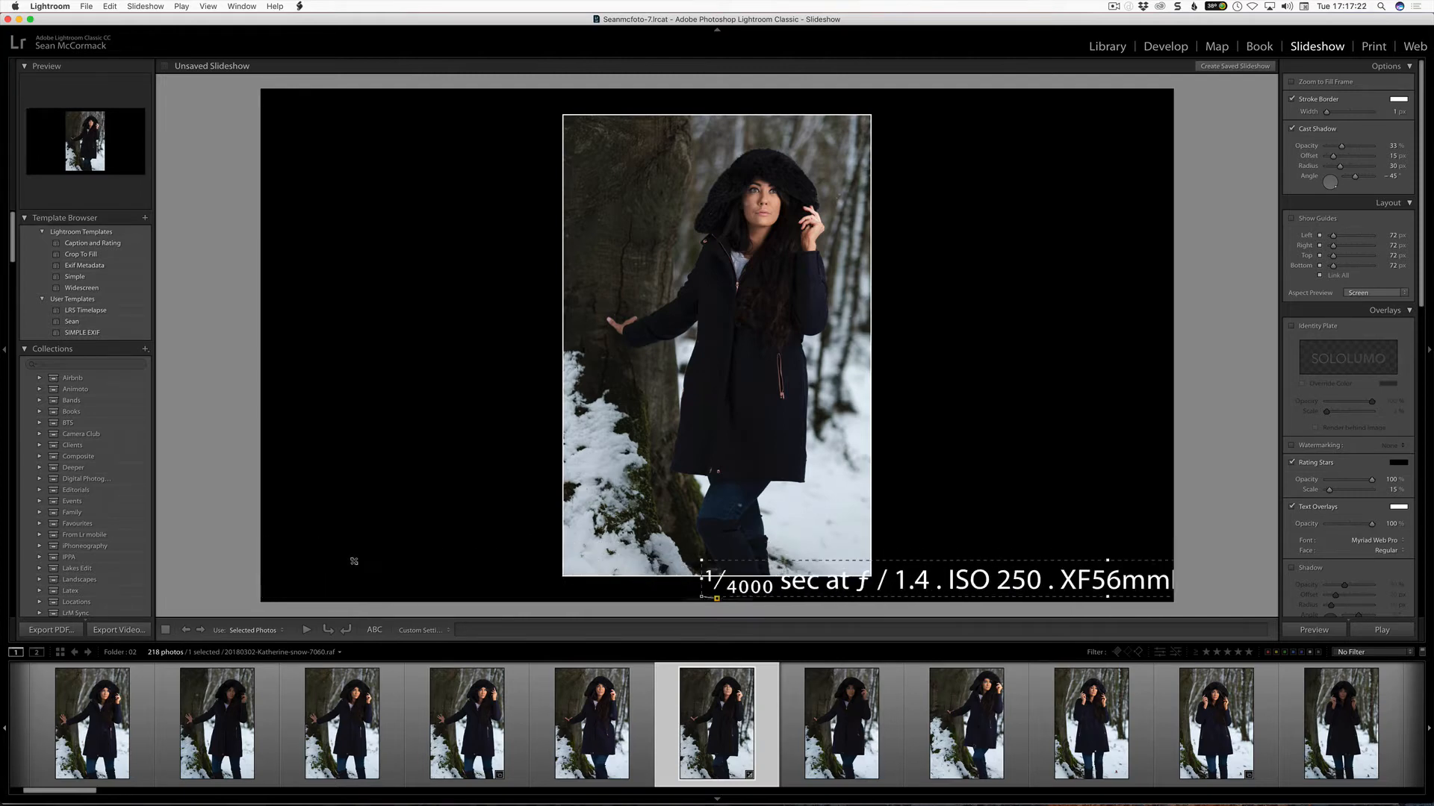
{"action": "left_click_drag", "start_coordinate": [992, 586], "coordinate": [625, 579]}
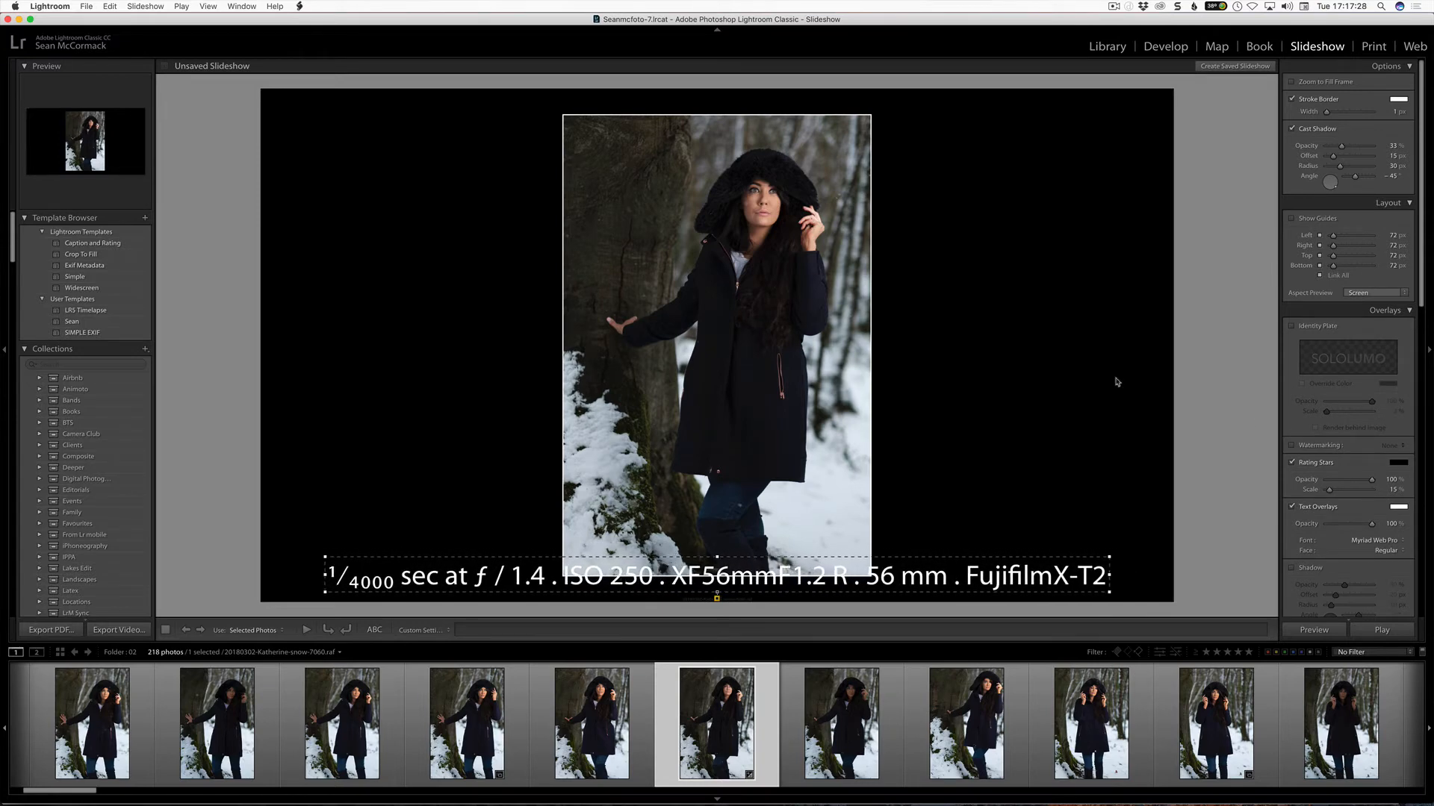
Change the EXIF text overlay's font to Bebas Neue and deselect the overlay
{"action": "scroll", "coordinate": [1358, 445], "scroll_direction": "down", "scroll_amount": 5}
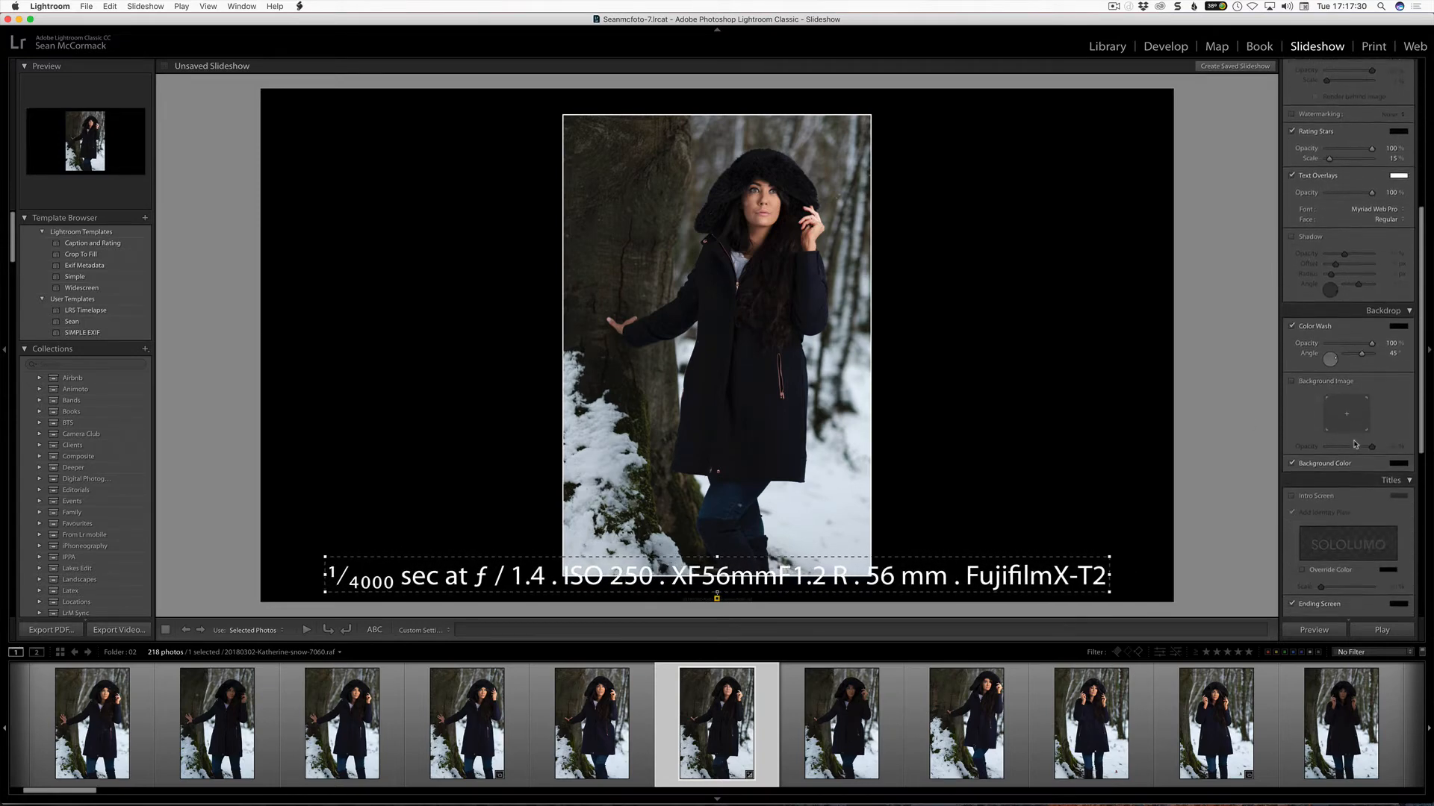
{"action": "scroll", "coordinate": [1355, 444], "scroll_direction": "up", "scroll_amount": 3}
{"action": "scroll", "coordinate": [1355, 443], "scroll_direction": "up", "scroll_amount": 1}
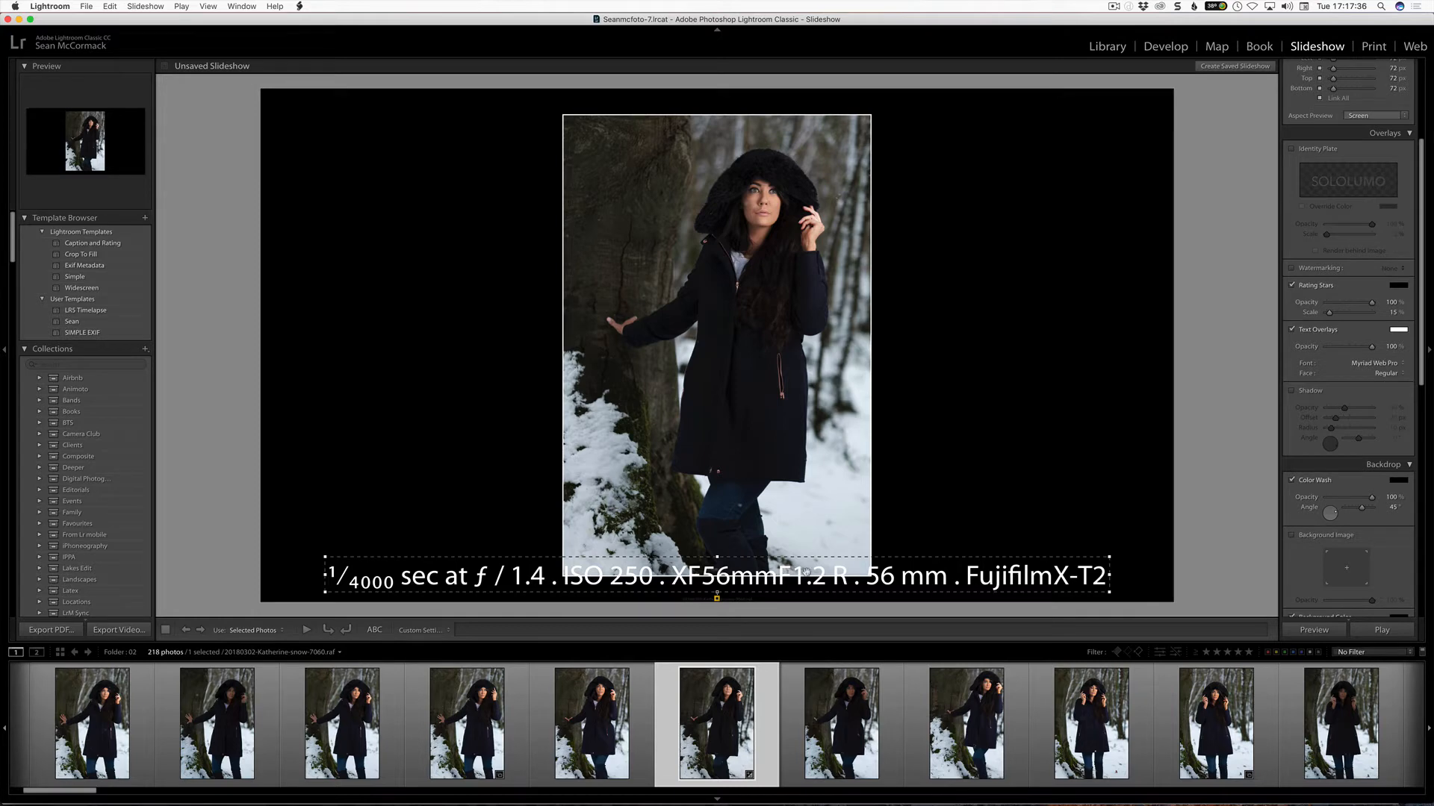
{"action": "scroll", "coordinate": [1312, 348], "scroll_direction": "up", "scroll_amount": 1}
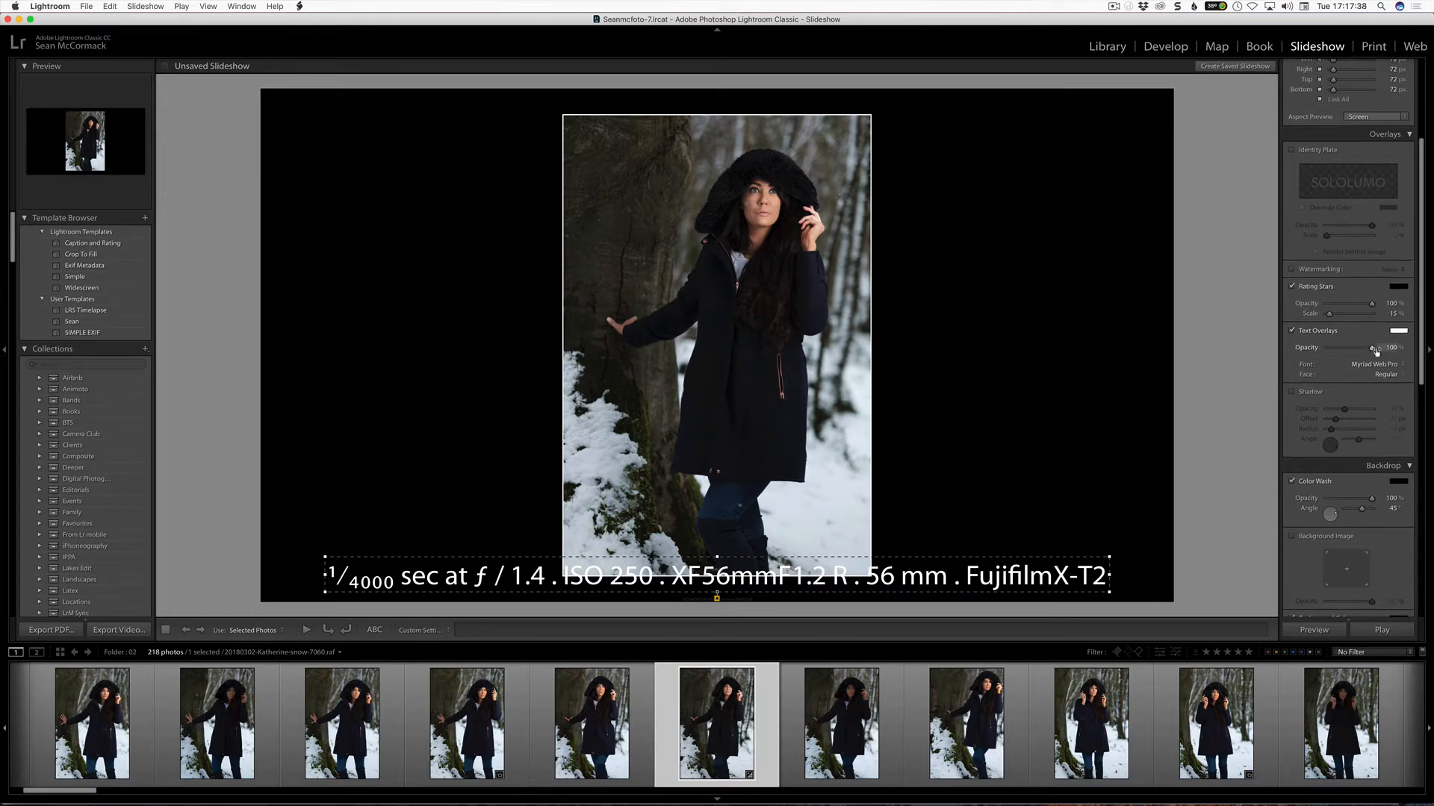
{"action": "left_click", "coordinate": [1380, 364]}
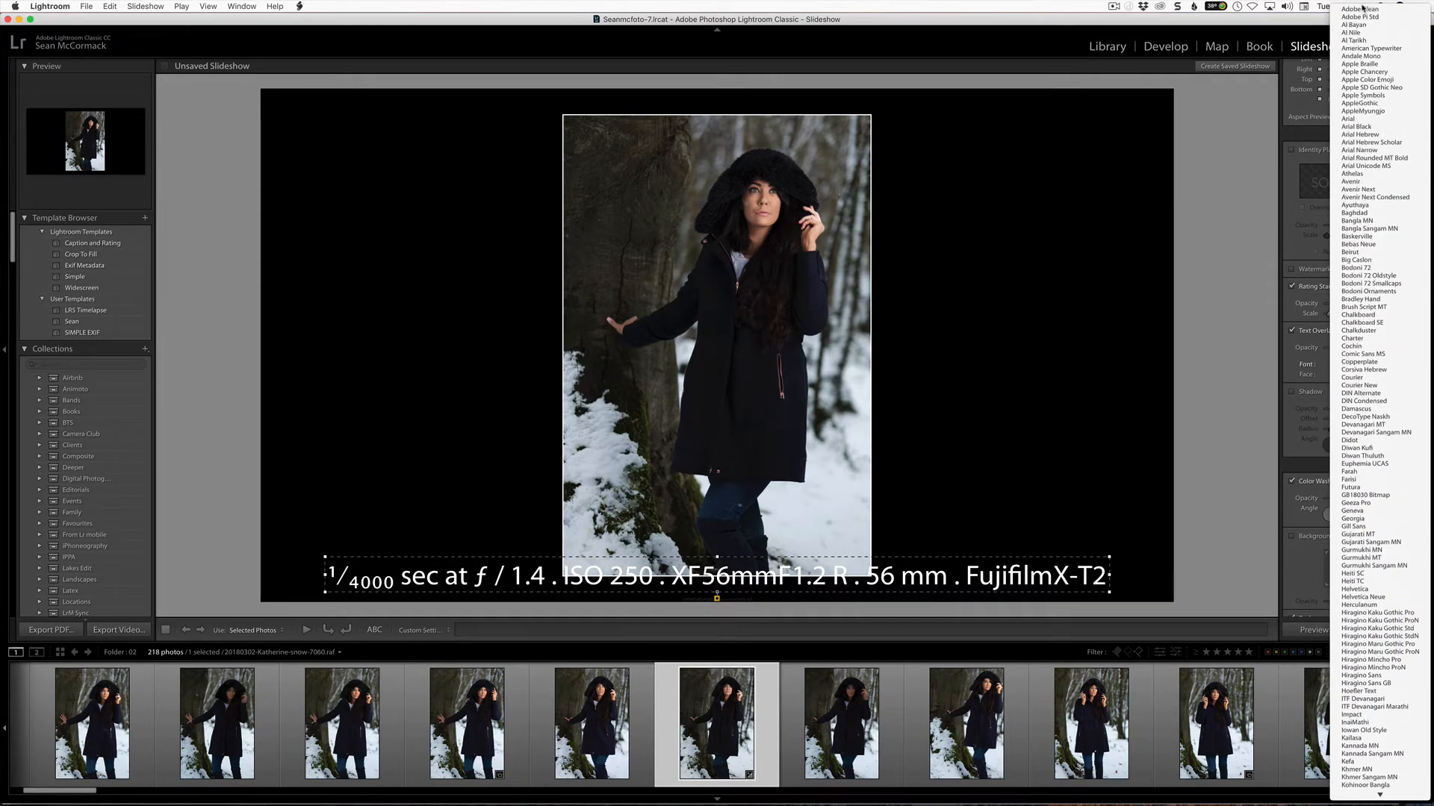
{"action": "left_click", "coordinate": [1412, 246]}
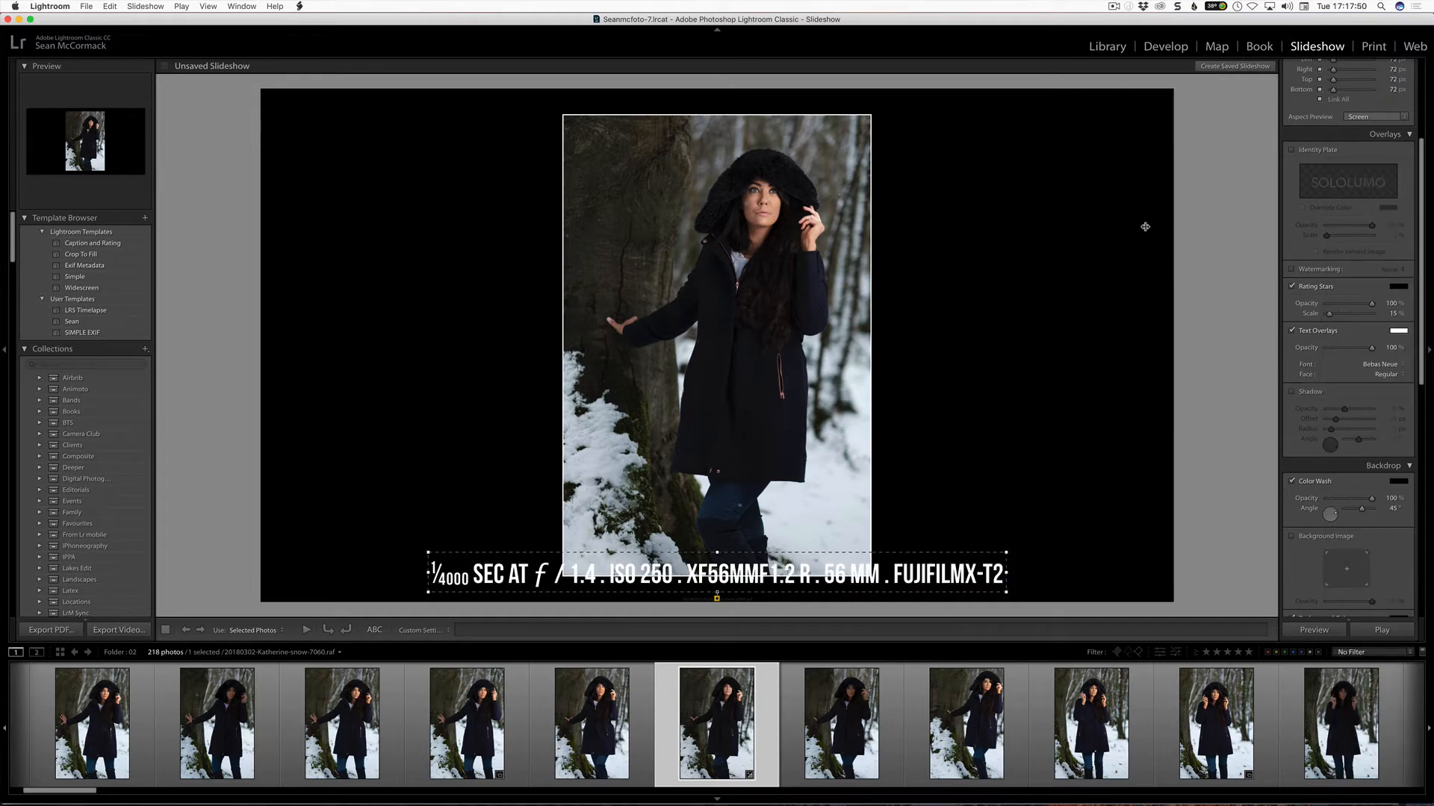
{"action": "left_click", "coordinate": [1224, 189]}
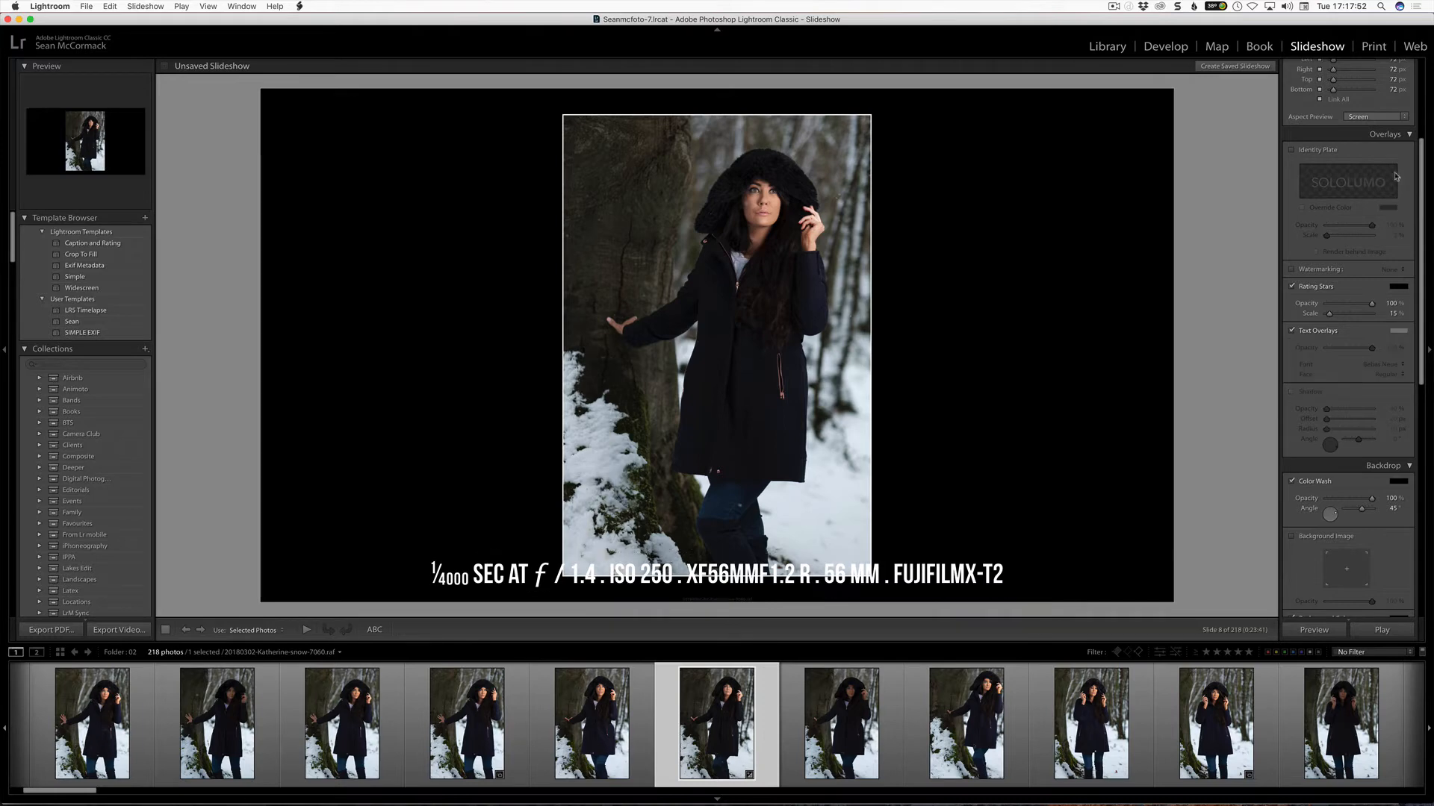
Unlink the layout margins, then set the bottom margin to about 181 px and the top margin to about 152 px
{"action": "scroll", "coordinate": [1308, 230], "scroll_direction": "up", "scroll_amount": 5}
{"action": "left_click", "coordinate": [1319, 211]}
{"action": "left_click_drag", "start_coordinate": [1333, 201], "coordinate": [1338, 204]}
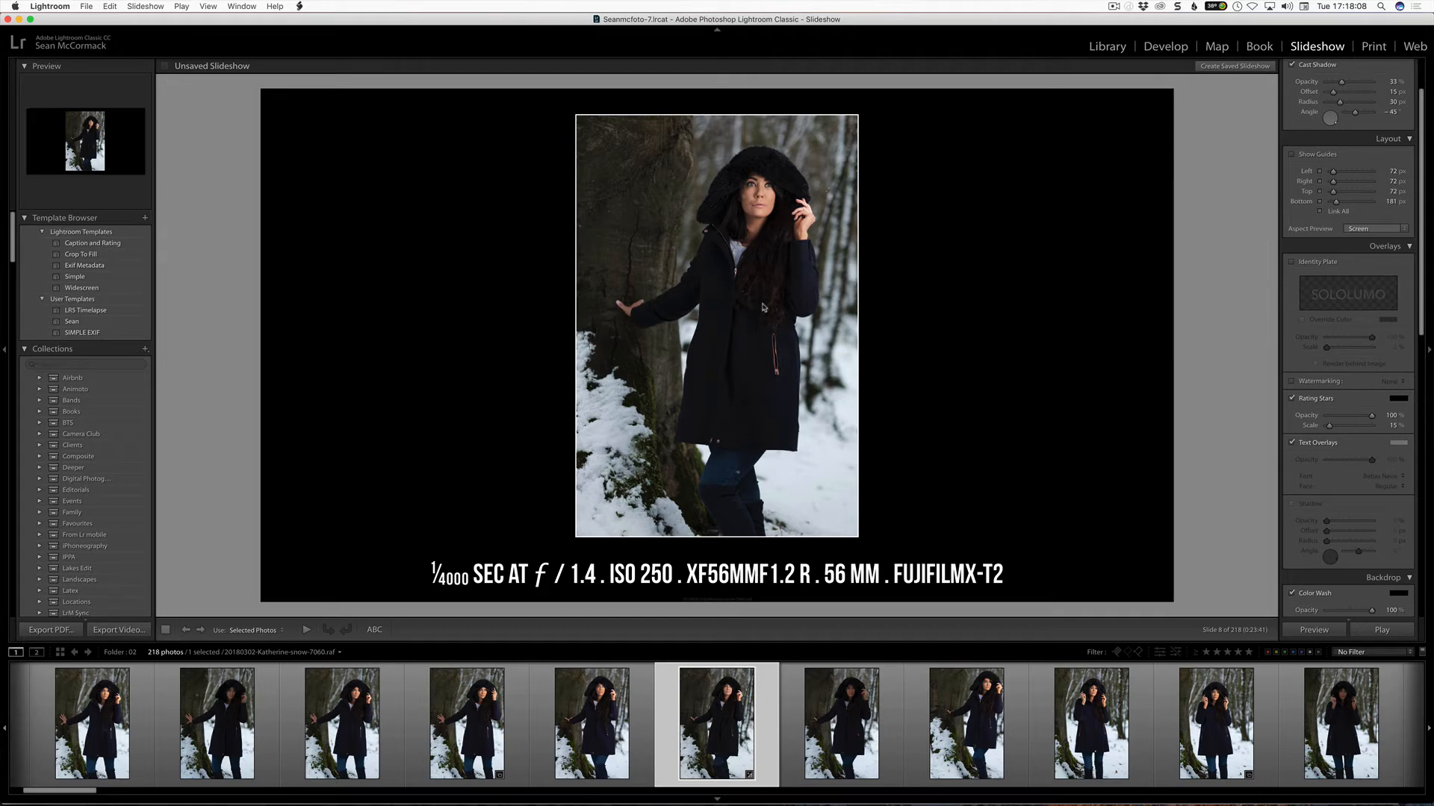
{"action": "left_click_drag", "start_coordinate": [1333, 191], "coordinate": [1336, 193]}
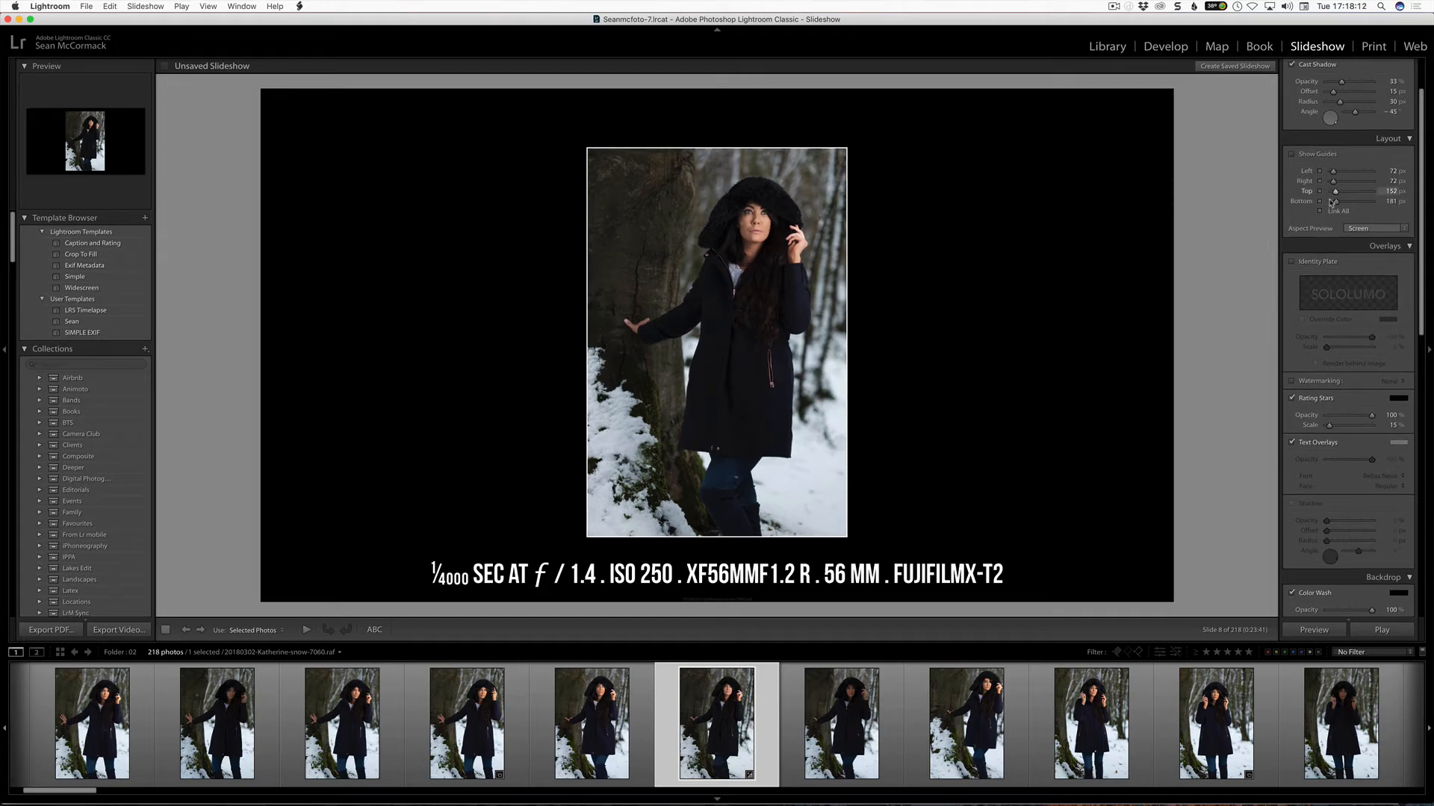
Enable the SOLOLUMO identity plate, center it along the slide's upper edge, scale it to 15%, and deselect it
{"action": "left_click", "coordinate": [1292, 262]}
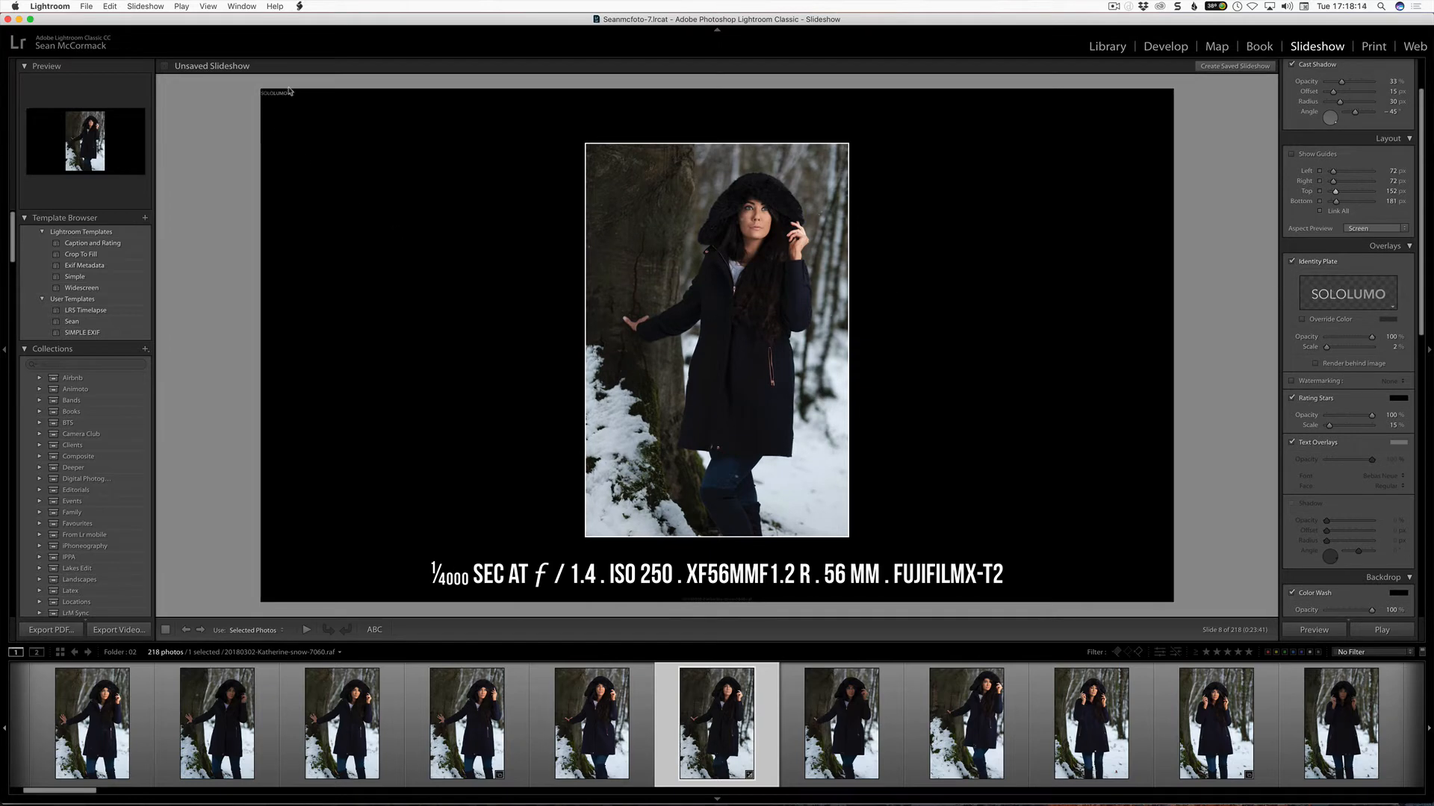
{"action": "left_click_drag", "start_coordinate": [281, 93], "coordinate": [715, 99]}
{"action": "left_click_drag", "start_coordinate": [1326, 348], "coordinate": [1332, 349]}
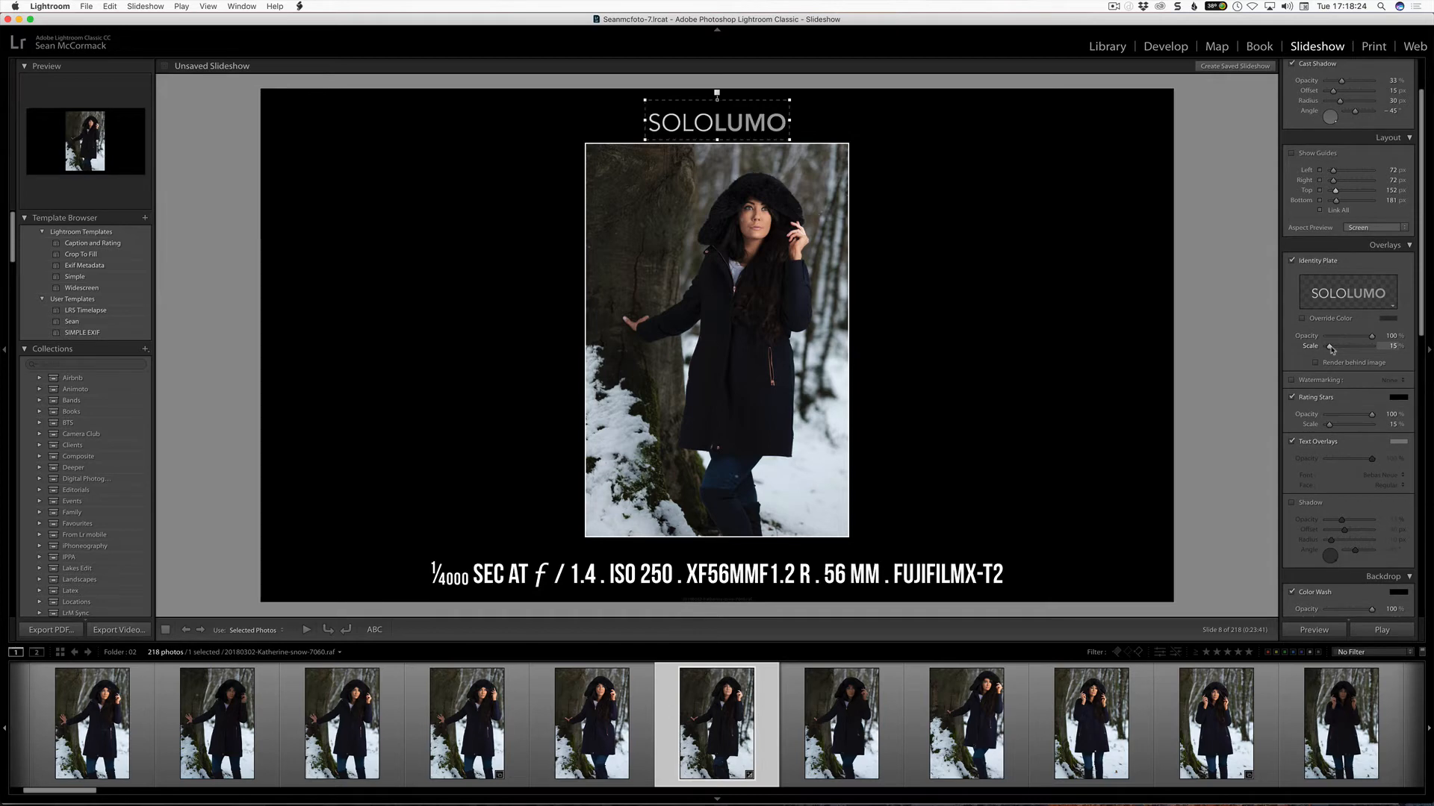
{"action": "left_click", "coordinate": [1242, 328]}
Save the slideshow layout as a new template named ID-Exif-Black in User Templates
{"action": "left_click", "coordinate": [145, 219]}
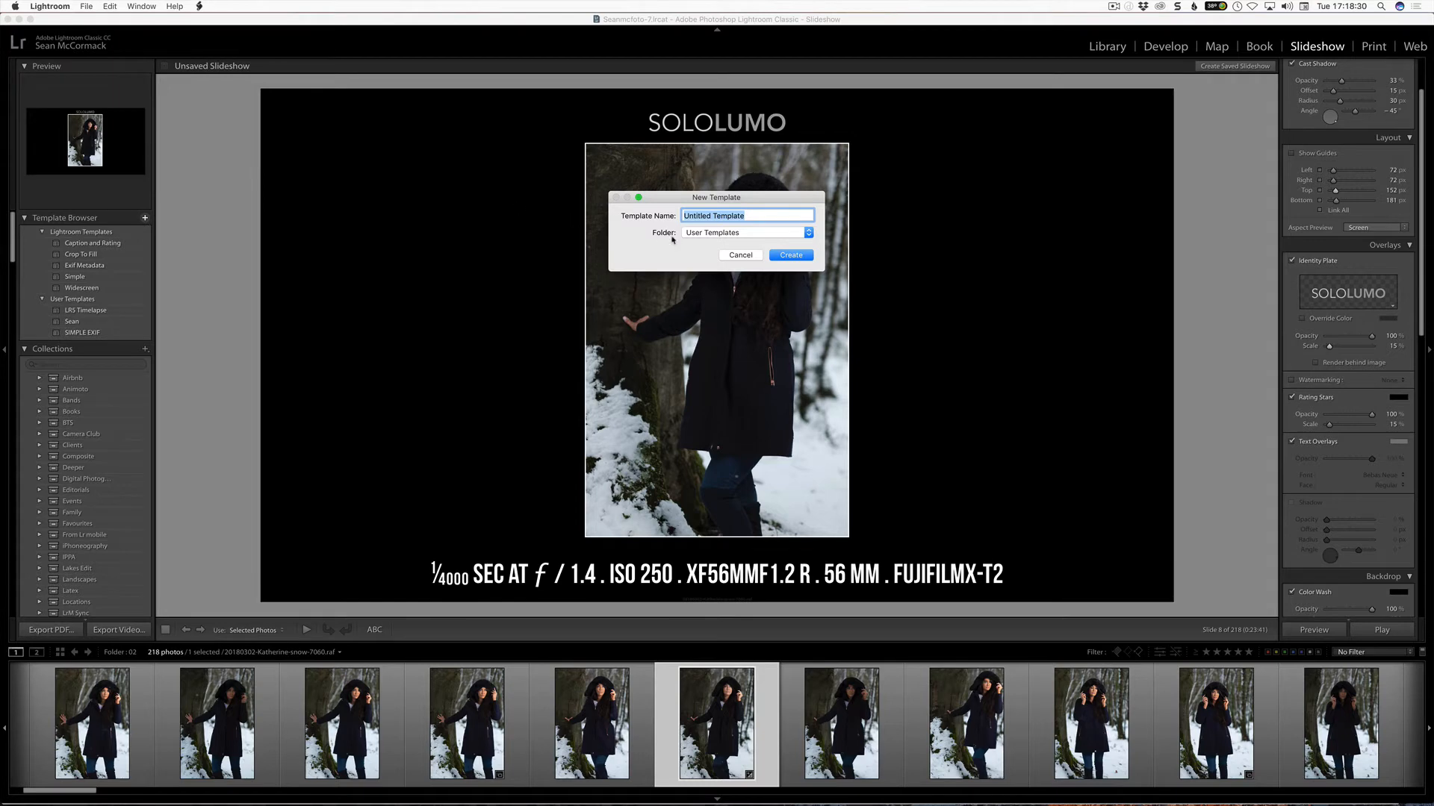
{"action": "type", "text": "ID-Exif-Black"}
{"action": "left_click", "coordinate": [790, 255]}
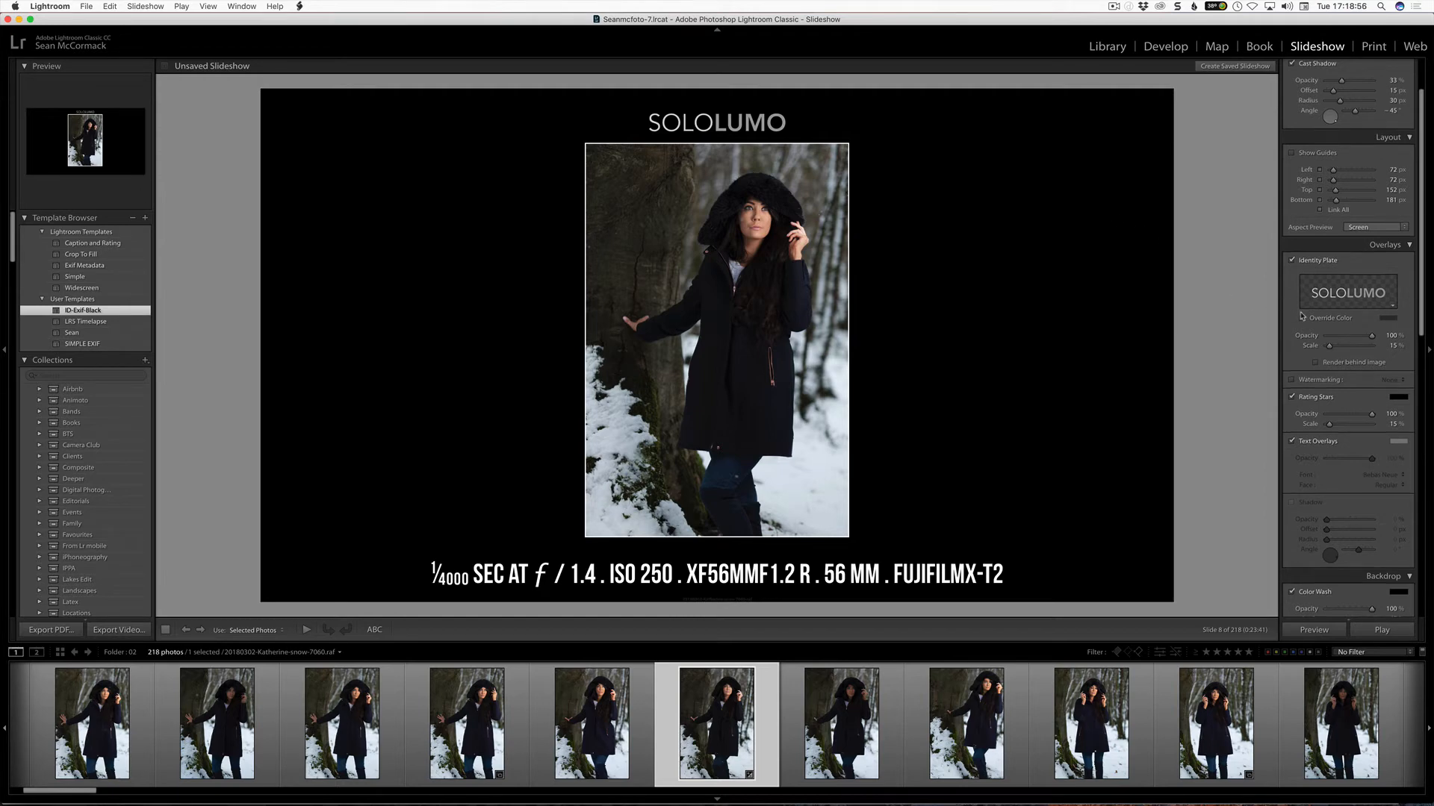
Try a light grey color wash of about 68% on the backdrop, and restore the ID-Exif-Black template
{"action": "scroll", "coordinate": [1302, 315], "scroll_direction": "down", "scroll_amount": 8}
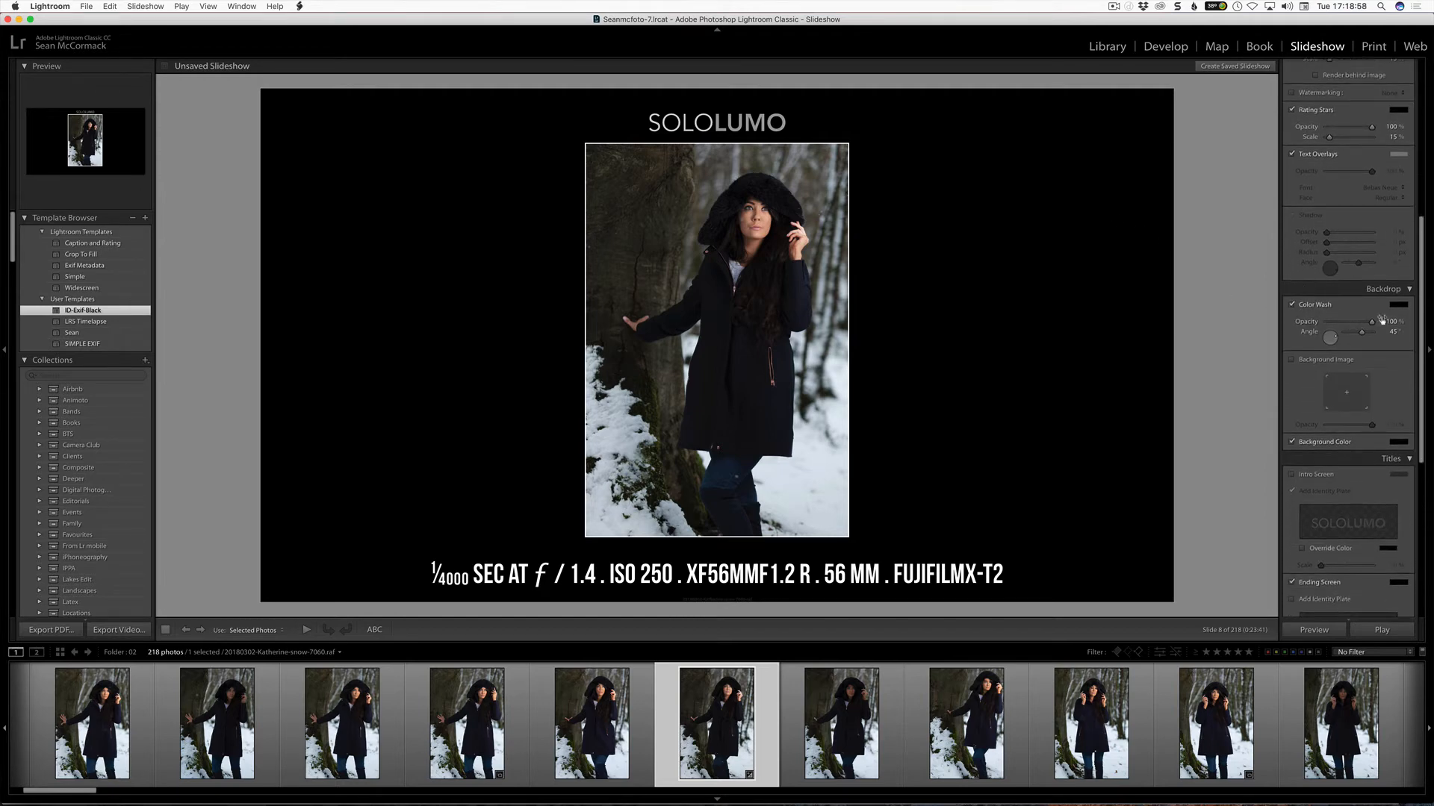
{"action": "left_click", "coordinate": [1399, 305]}
{"action": "left_click_drag", "start_coordinate": [1296, 311], "coordinate": [1262, 314]}
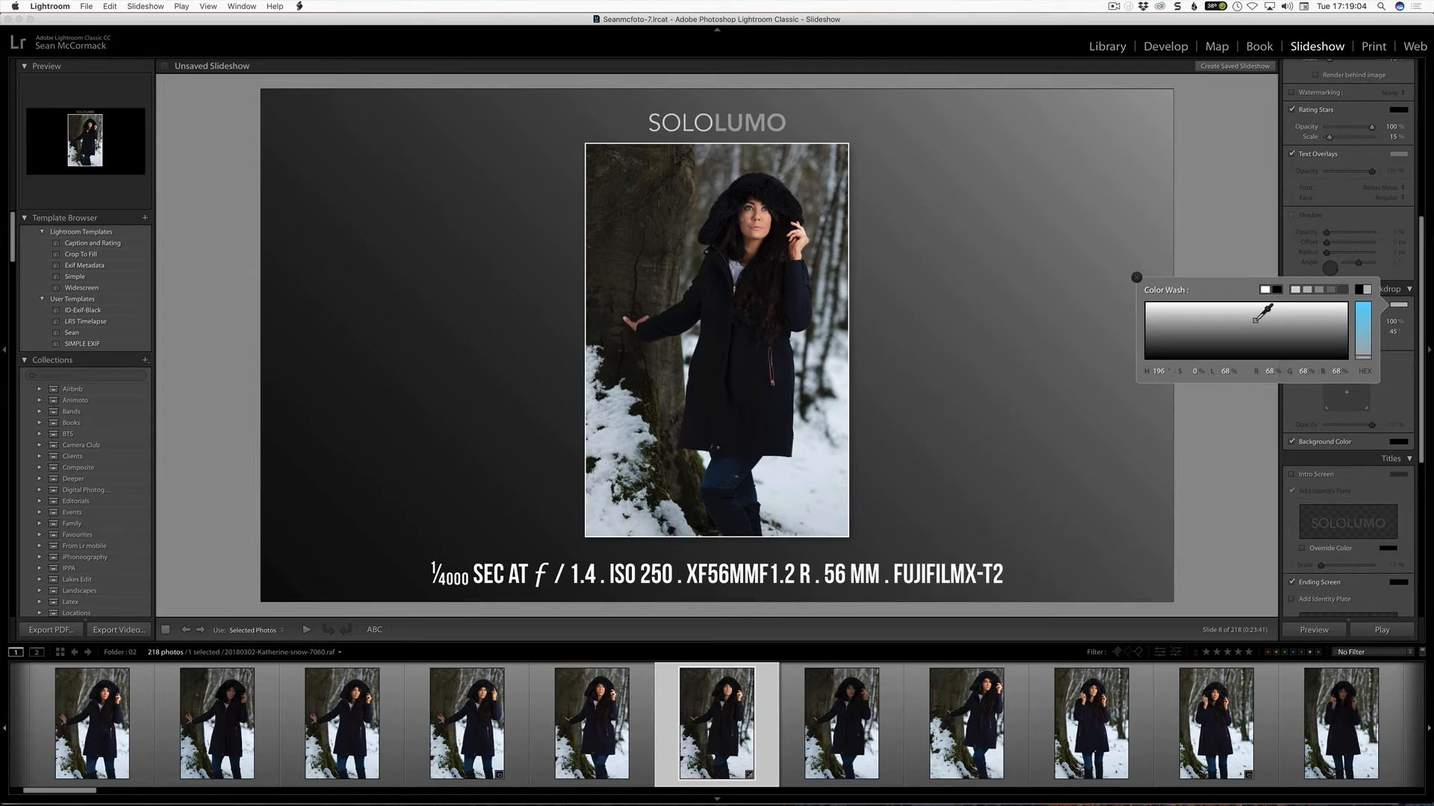
{"action": "left_click", "coordinate": [1137, 277]}
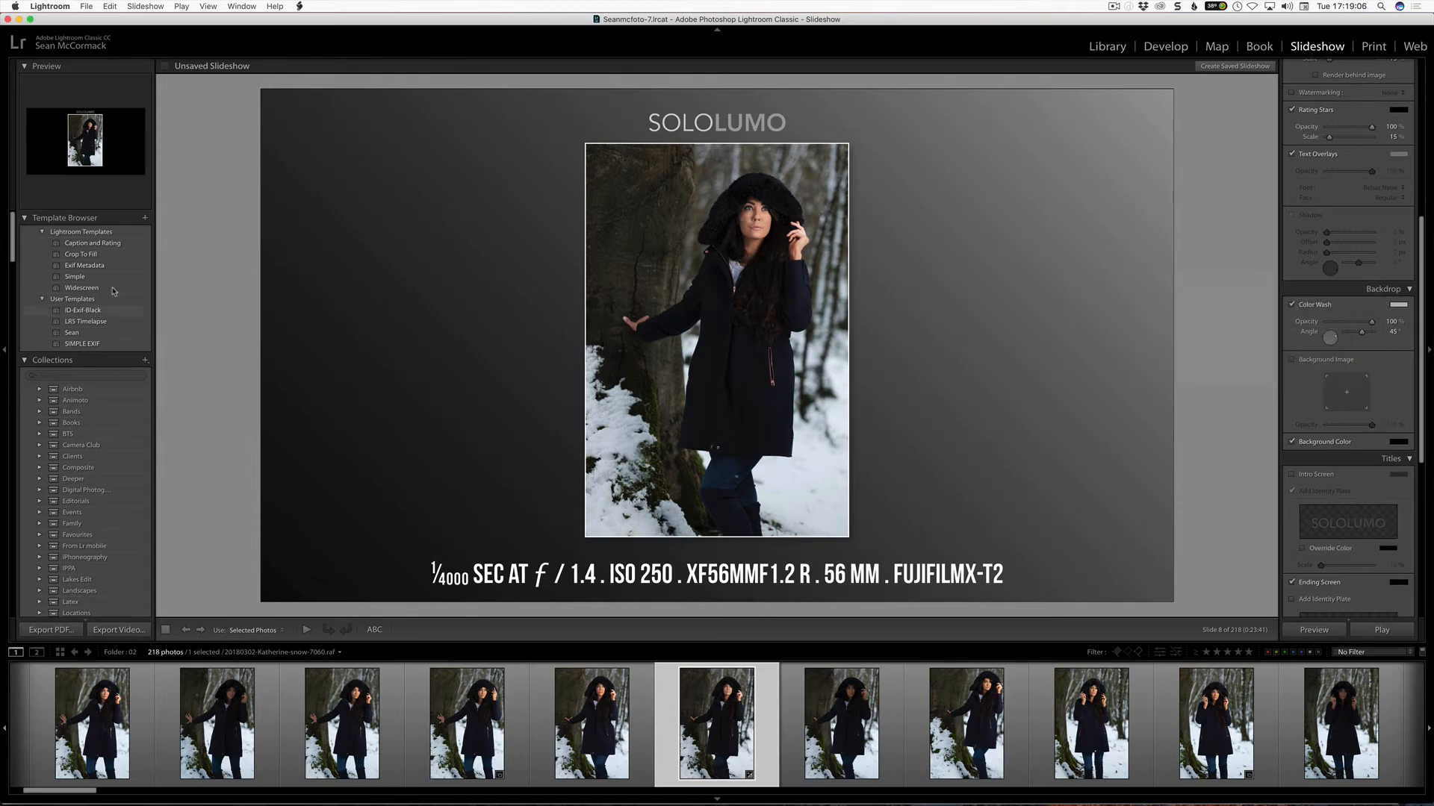
{"action": "left_click", "coordinate": [87, 311]}
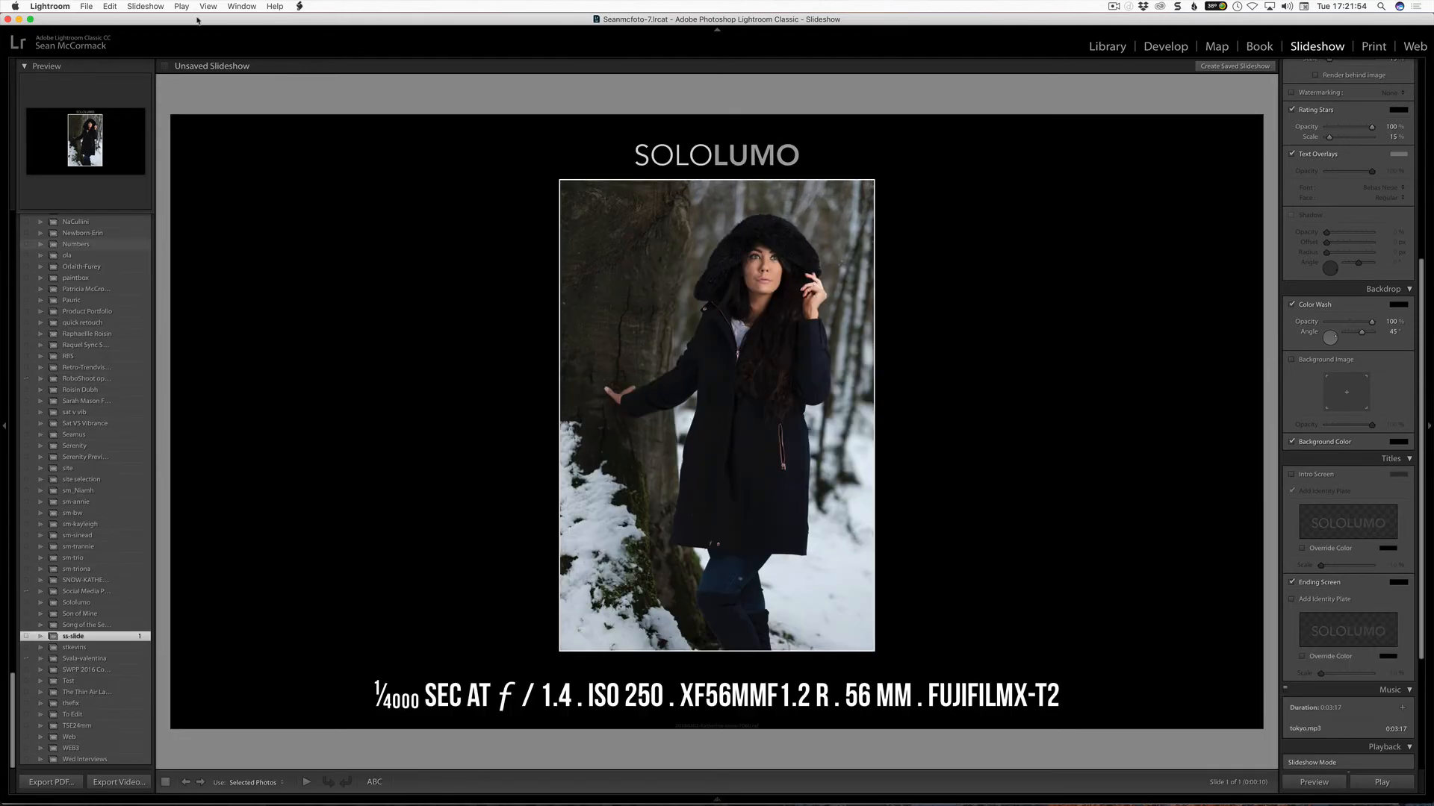
Hide the template and collection panels and begin a JPEG slideshow export named kg
{"action": "key", "text": "F7"}
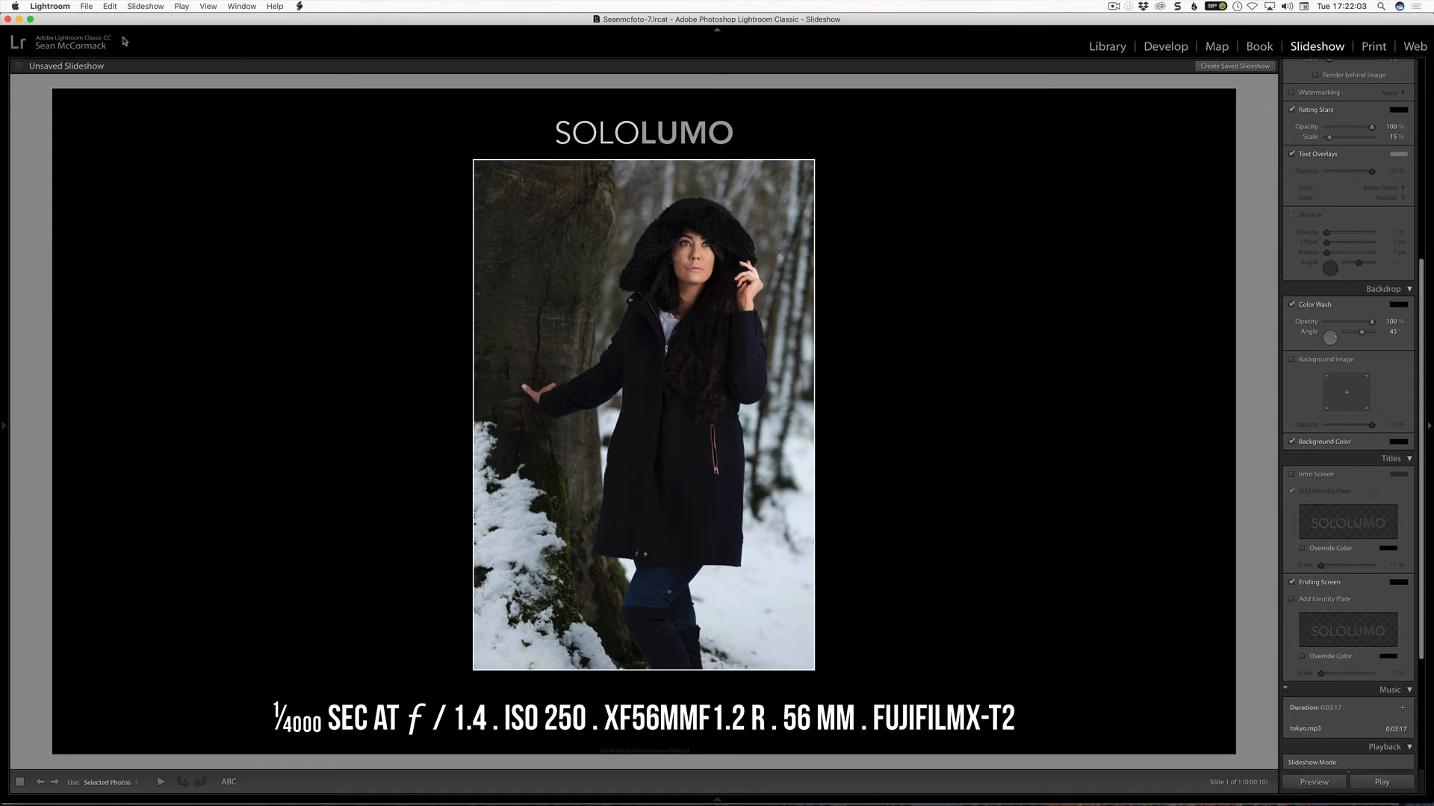
{"action": "left_click", "coordinate": [143, 9]}
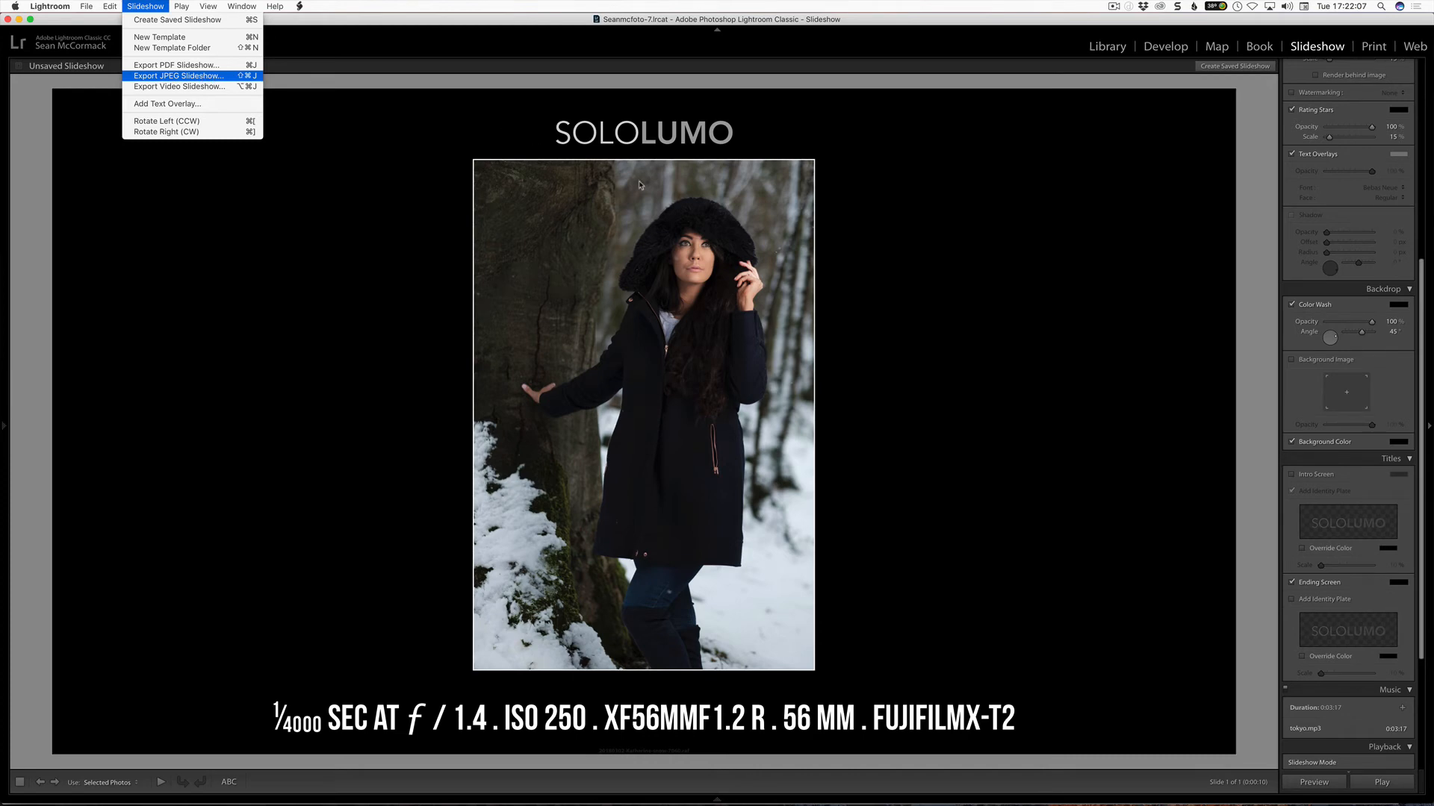
{"action": "key", "text": "Return"}
{"action": "type", "text": "kg"}
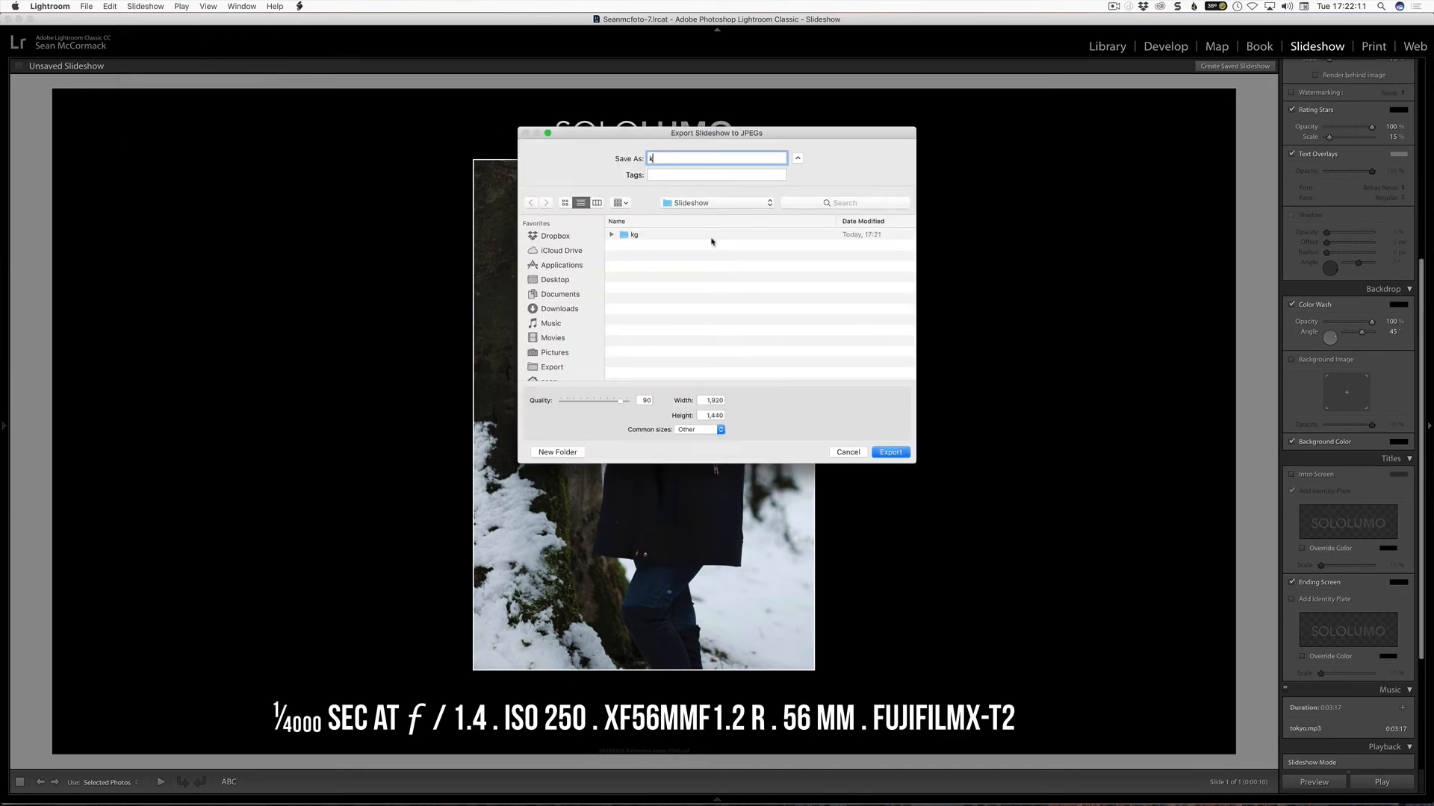
Set the export height to 1080, keep the common size at Other, and export the JPEG slideshow
{"action": "double_click", "coordinate": [713, 416]}
{"action": "type", "text": "1080"}
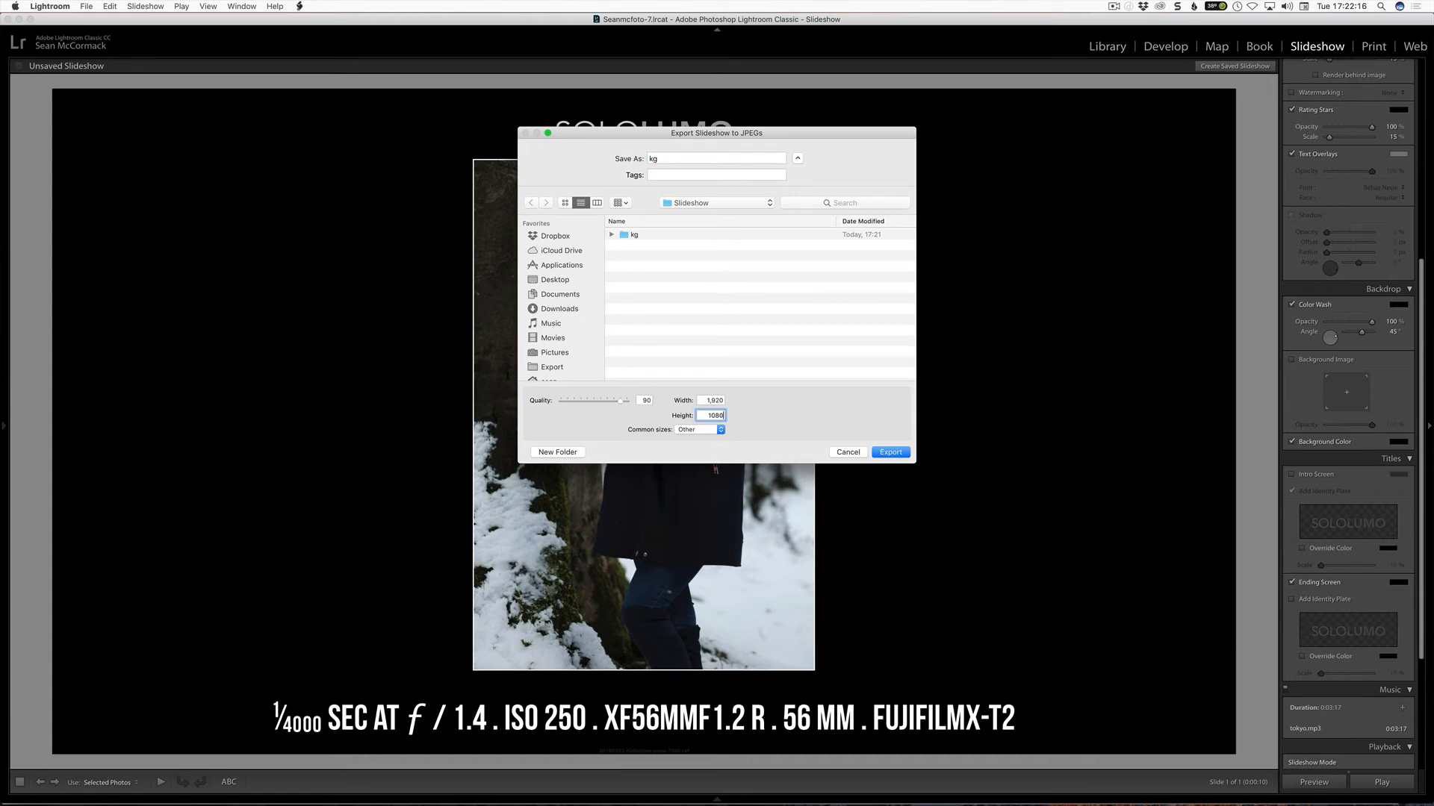
{"action": "left_click", "coordinate": [710, 429]}
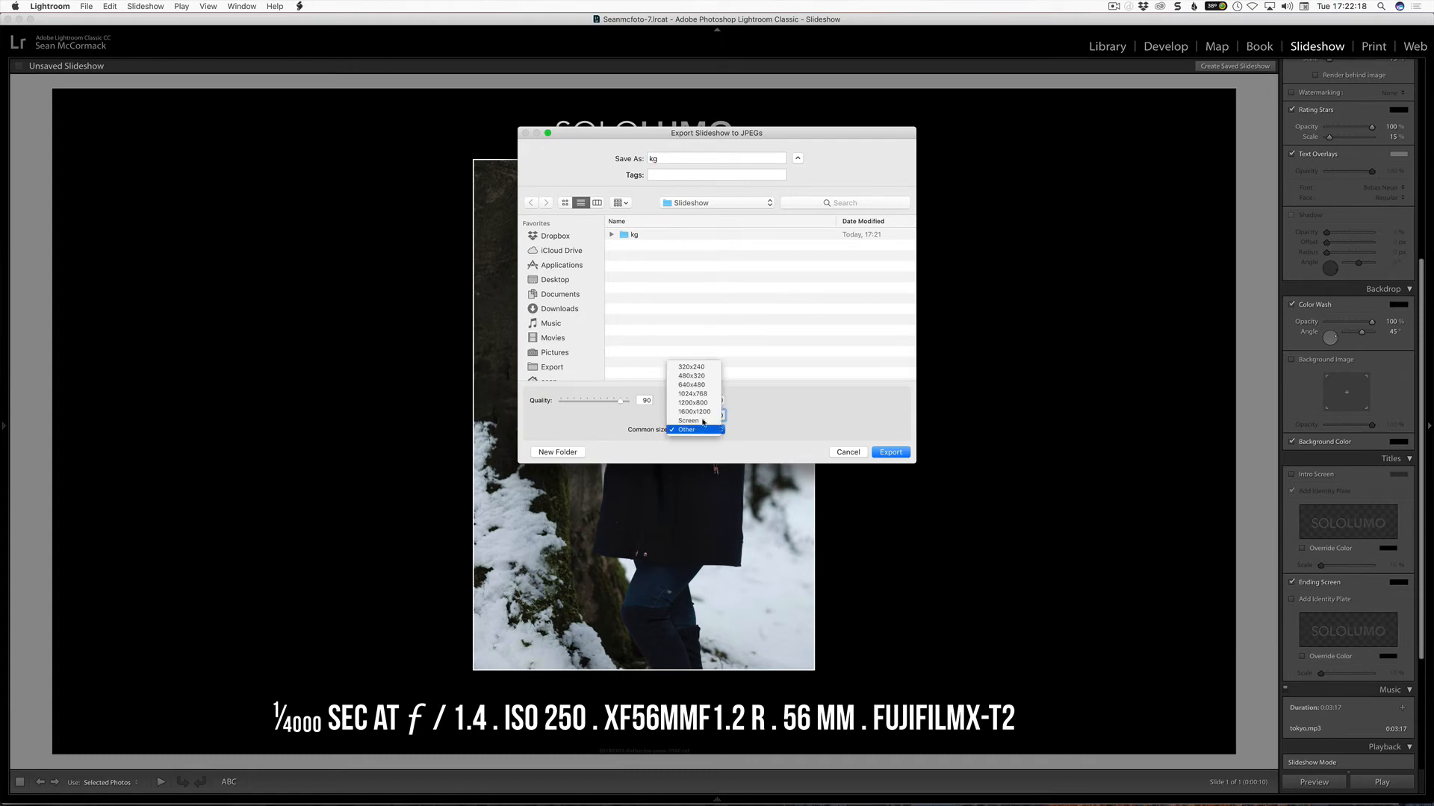
{"action": "left_click", "coordinate": [797, 432]}
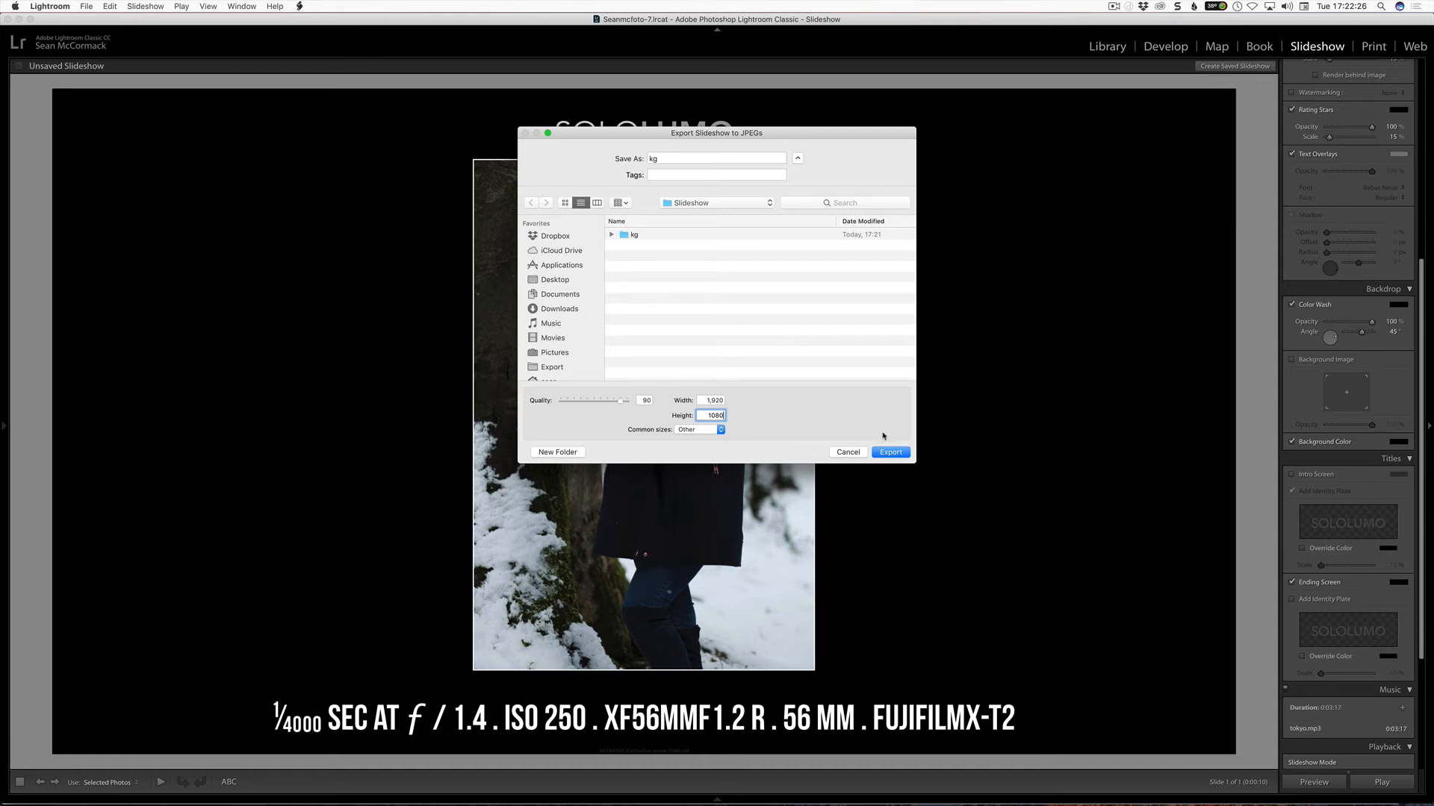
{"action": "left_click", "coordinate": [901, 456]}
{"action": "left_click", "coordinate": [840, 206]}
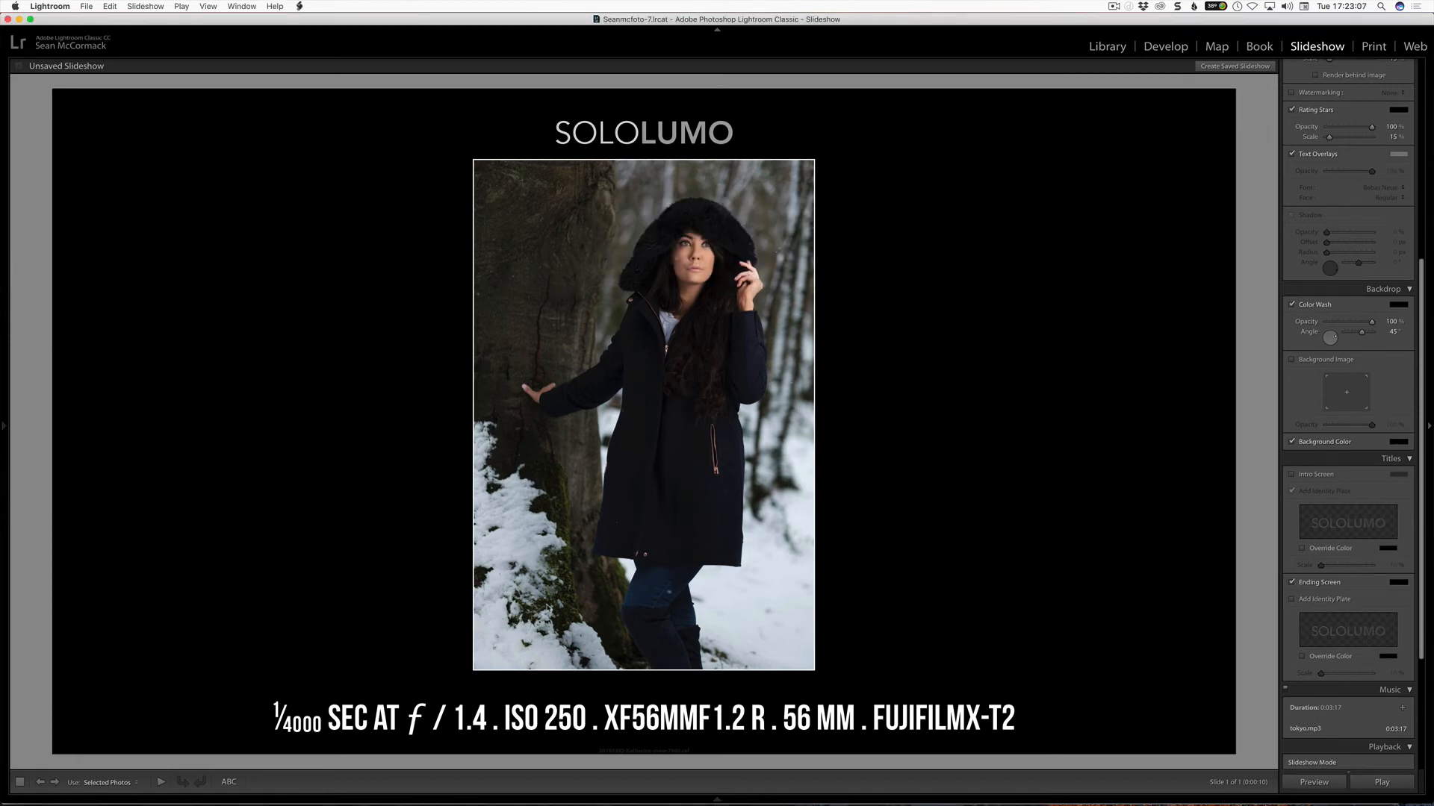
Switch to Finder, preview the exported kg-1.jpg from the kg folder, and return to Lightroom
{"action": "key", "text": "super+Tab"}
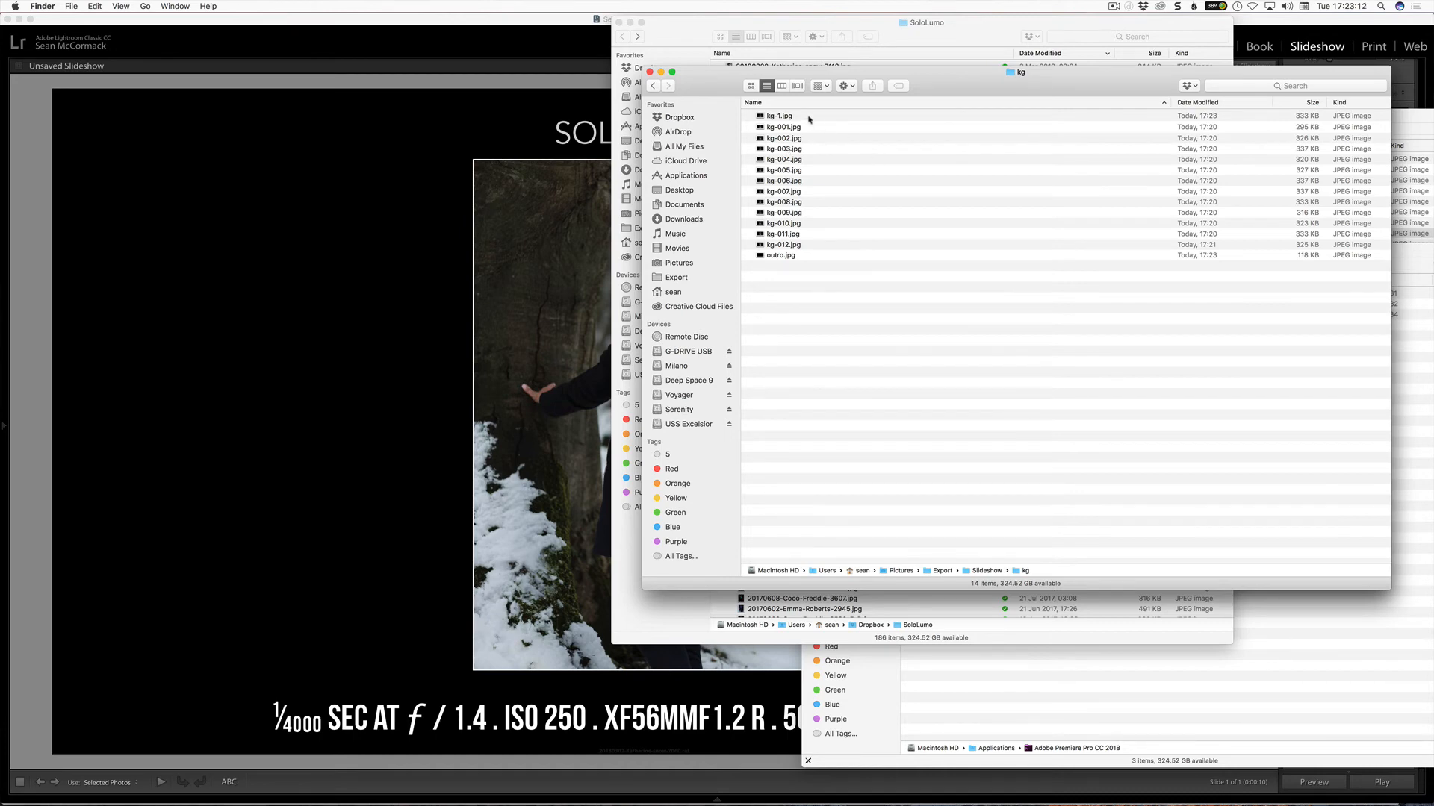
{"action": "left_click", "coordinate": [810, 117]}
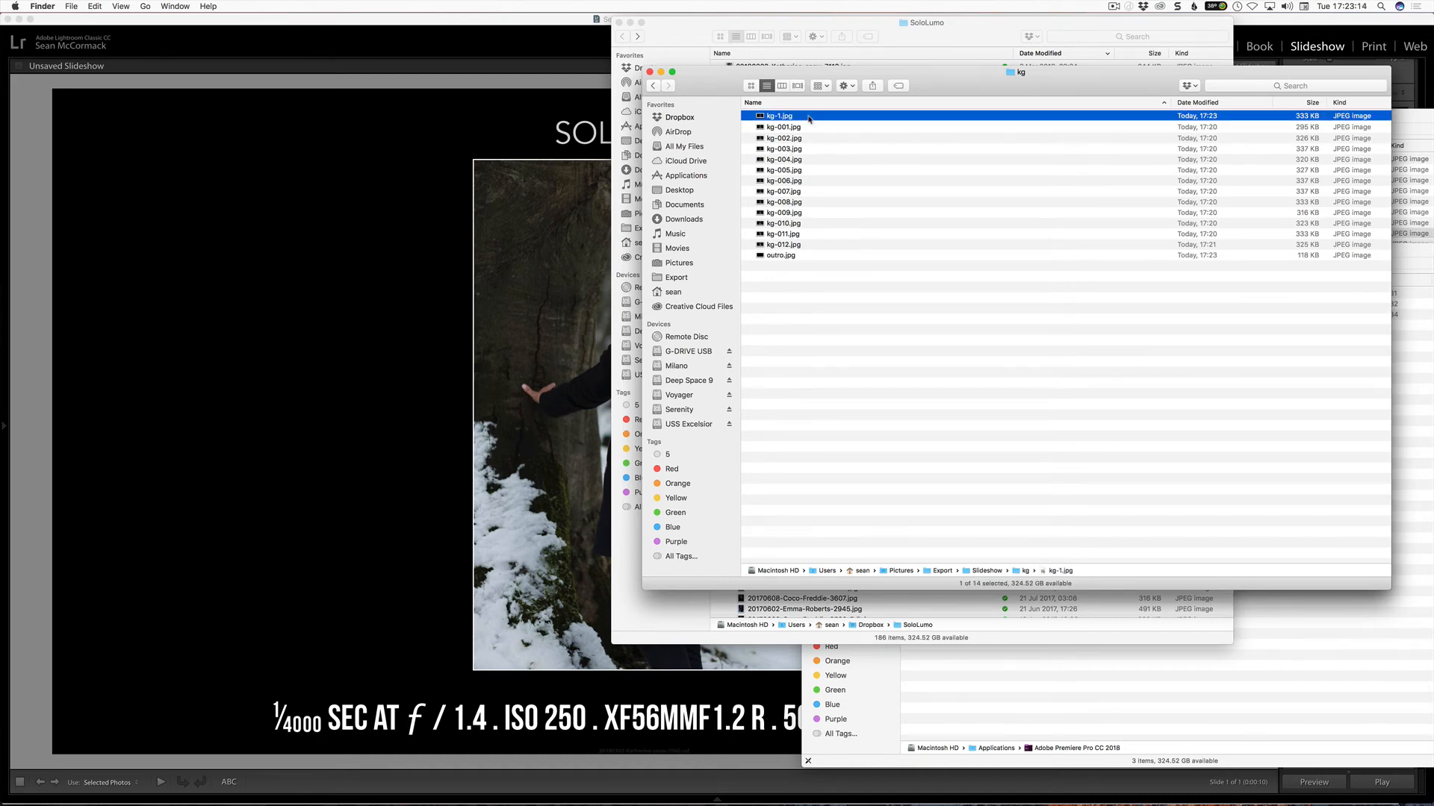
{"action": "key", "text": "space"}
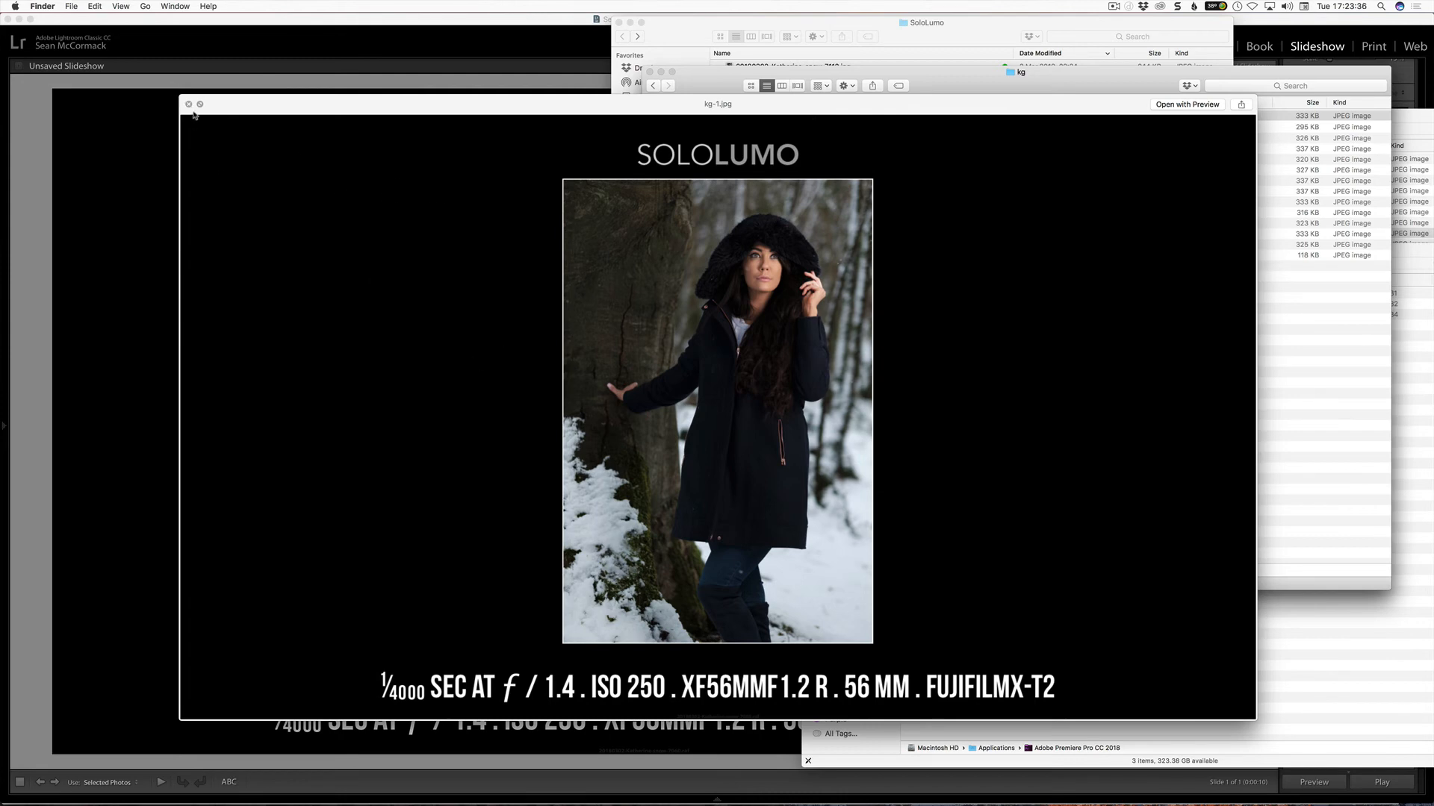
{"action": "left_click", "coordinate": [189, 105]}
{"action": "mouse_move", "coordinate": [9, 433]}
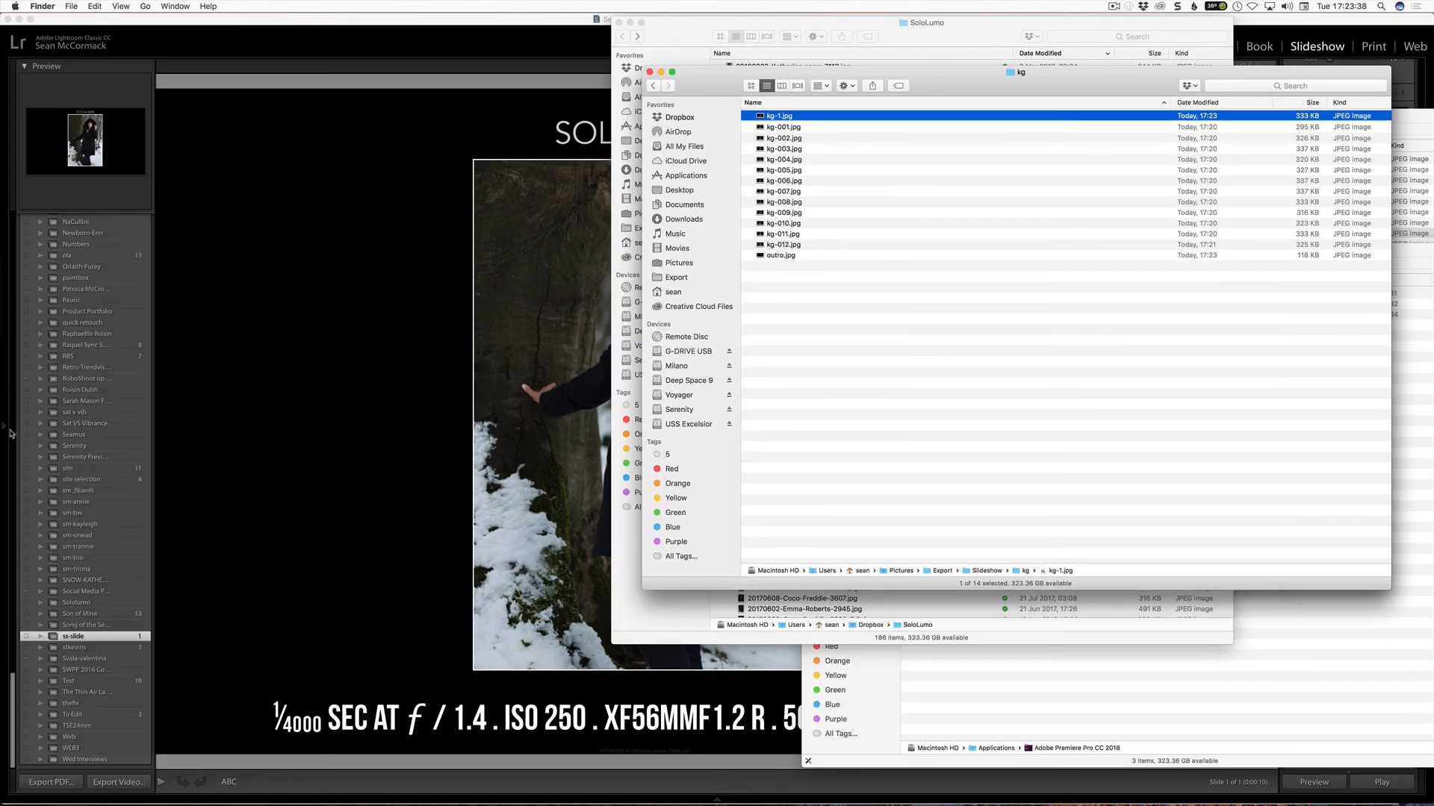
{"action": "left_click", "coordinate": [435, 80]}
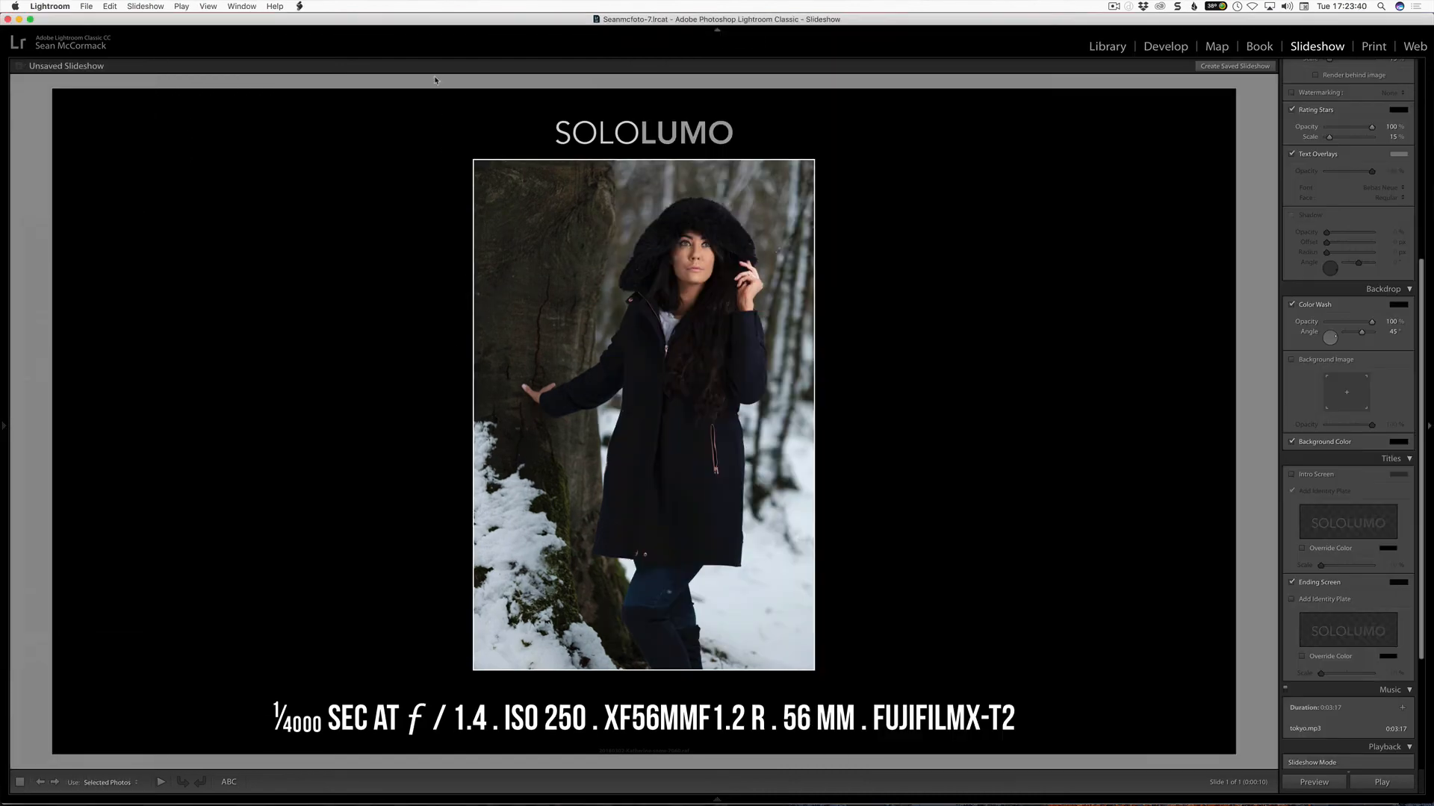